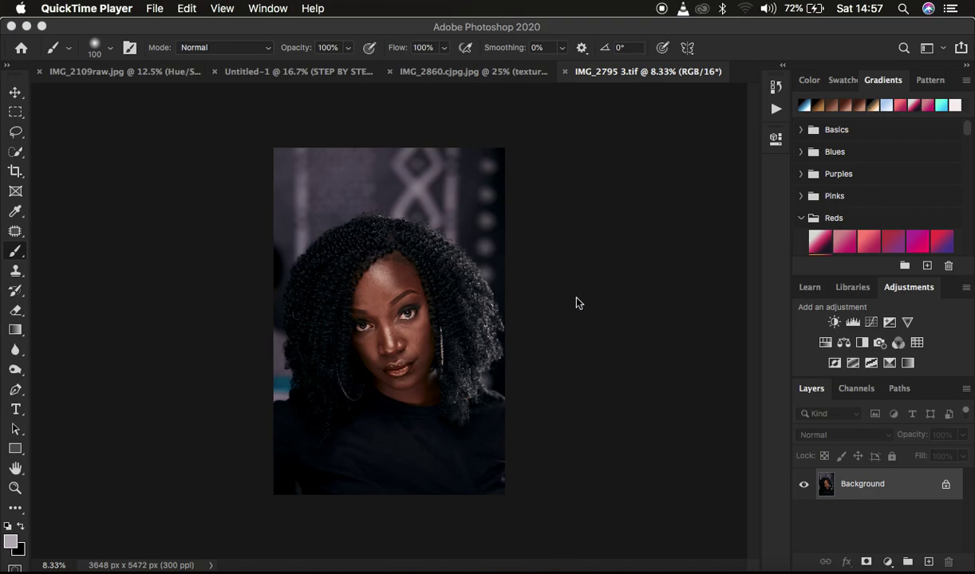
- Bring the Photoshop window showing portrait IMG_2795 3.tif to the front
click(567, 348)
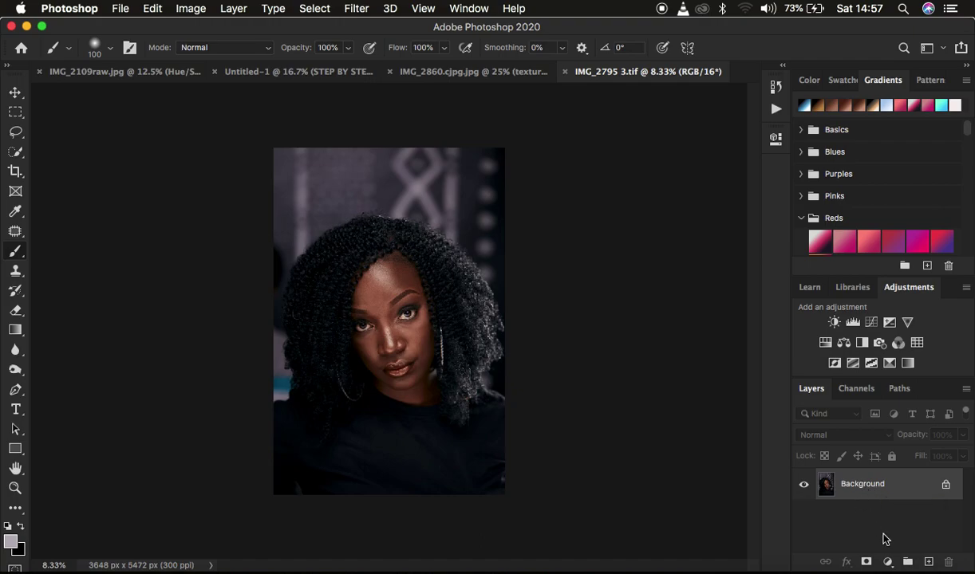
- Add a Hue/Saturation adjustment layer and lower the Reds lightness to -22
click(887, 562)
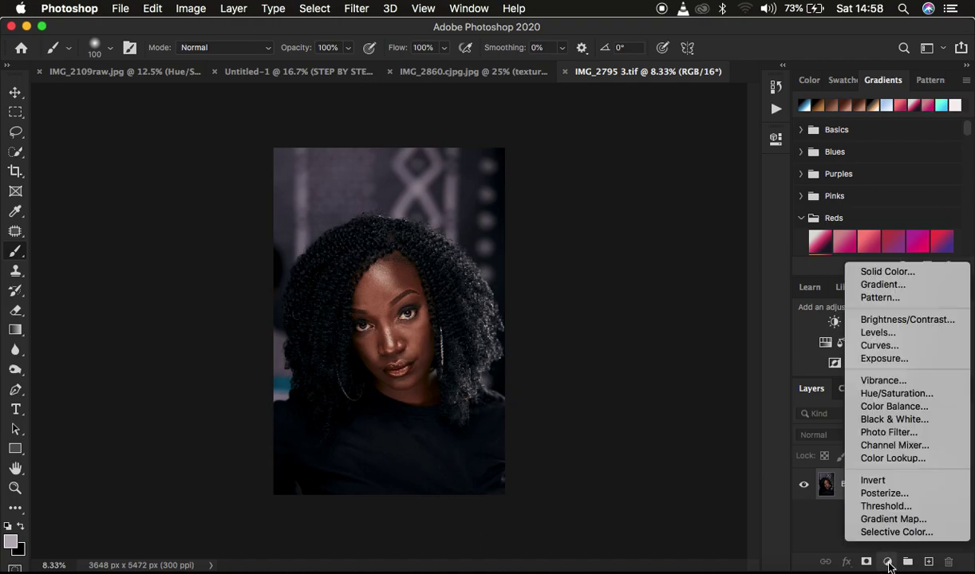
click(891, 393)
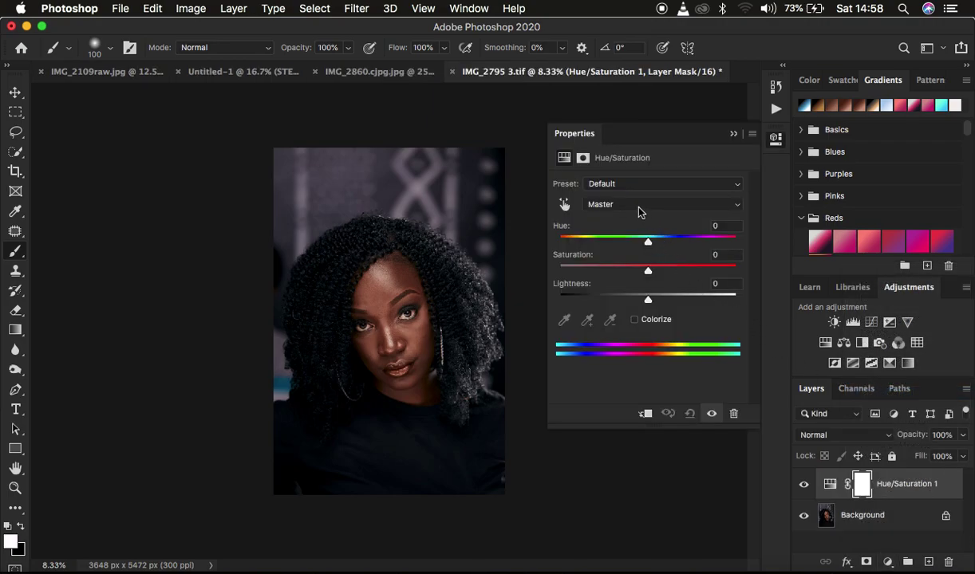
click(638, 209)
click(626, 213)
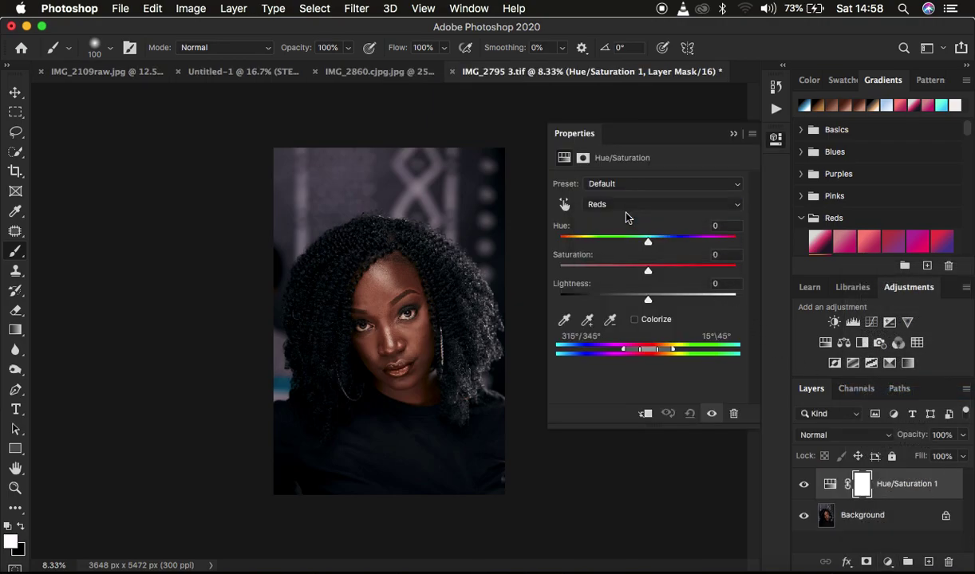
drag(648, 301, 629, 301)
- Lower the Yellows lightness to -12, then shift the Reds hue to +1
click(633, 204)
click(631, 214)
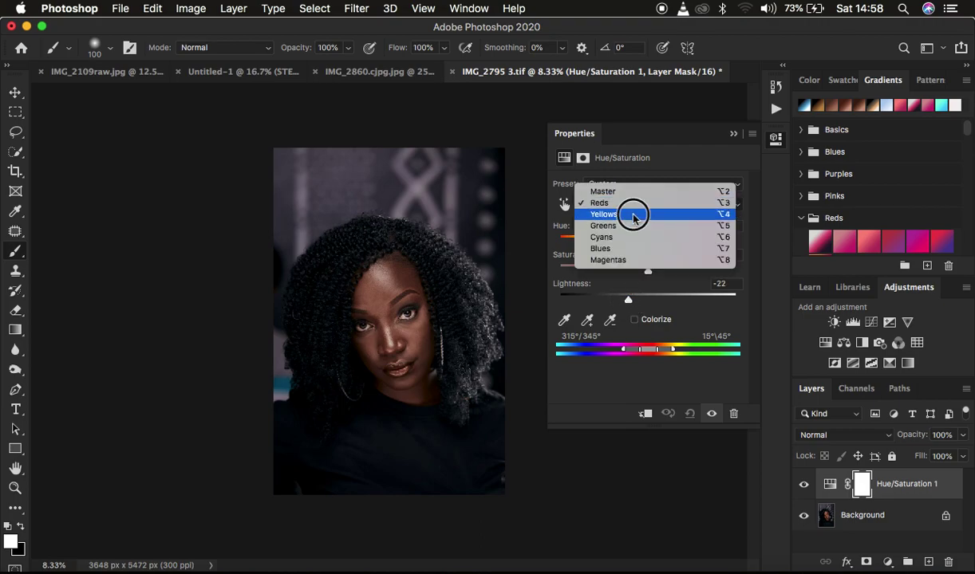
drag(648, 301, 637, 300)
drag(648, 243, 648, 244)
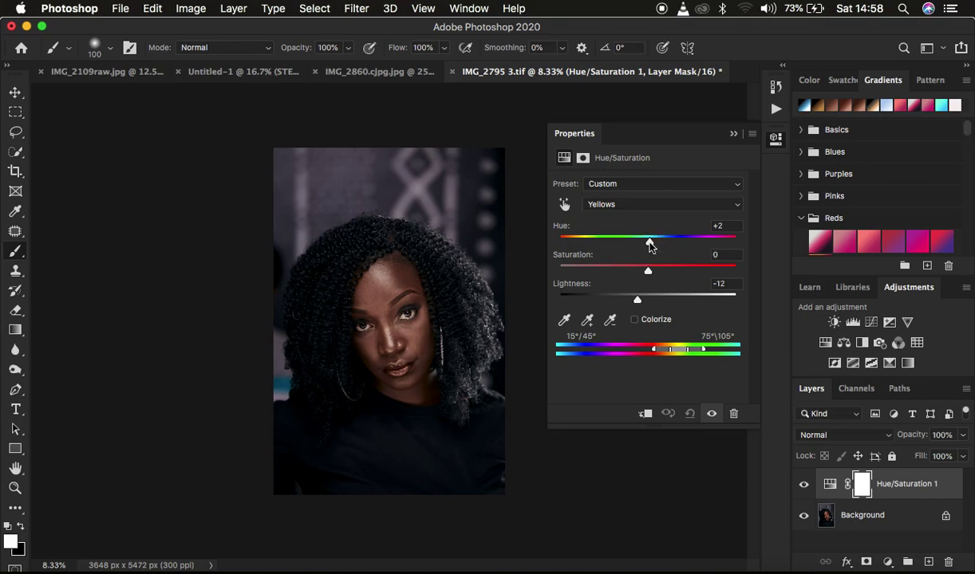
click(638, 204)
click(630, 192)
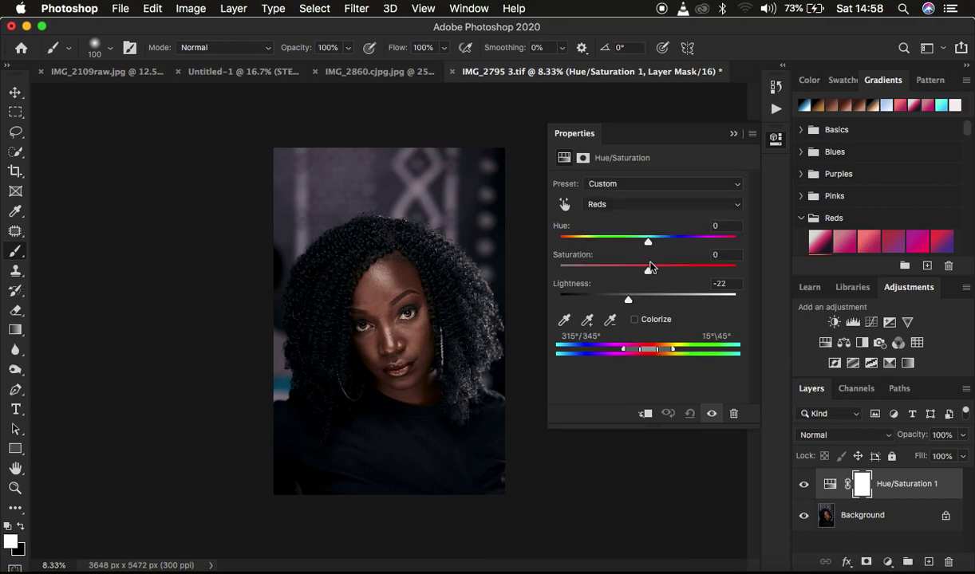
drag(648, 242, 650, 245)
- Add a Black & White adjustment layer in Multiply blend mode at 10% opacity
click(887, 562)
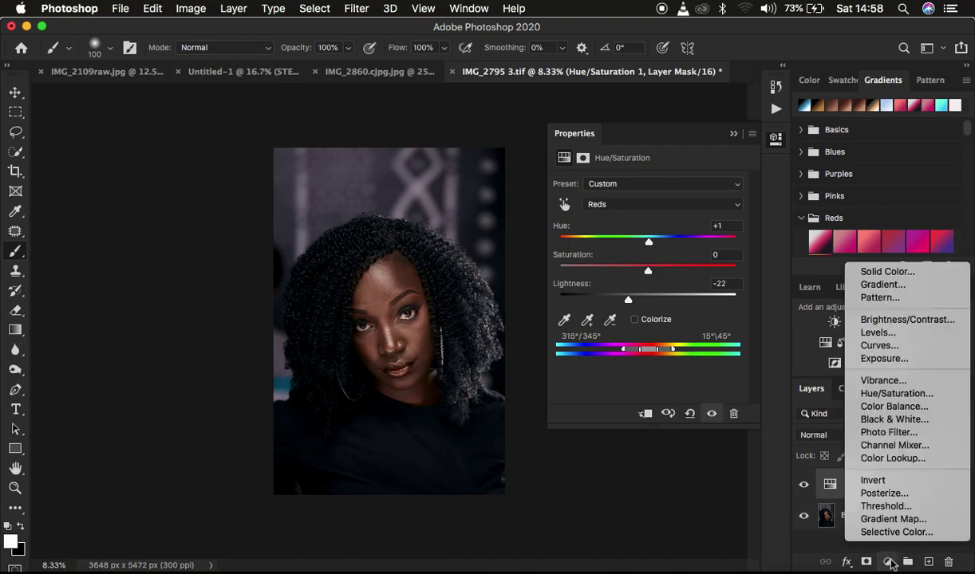
click(883, 420)
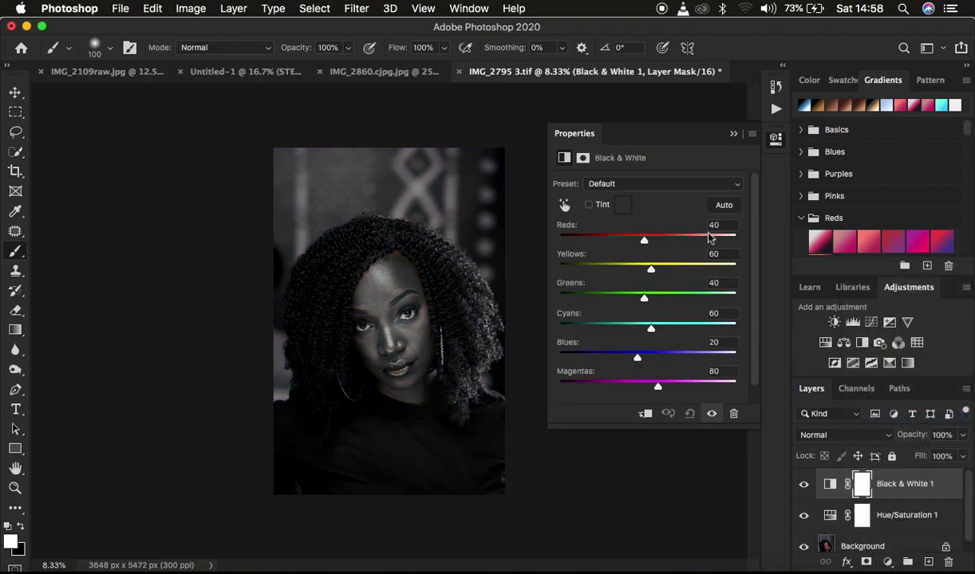
click(815, 437)
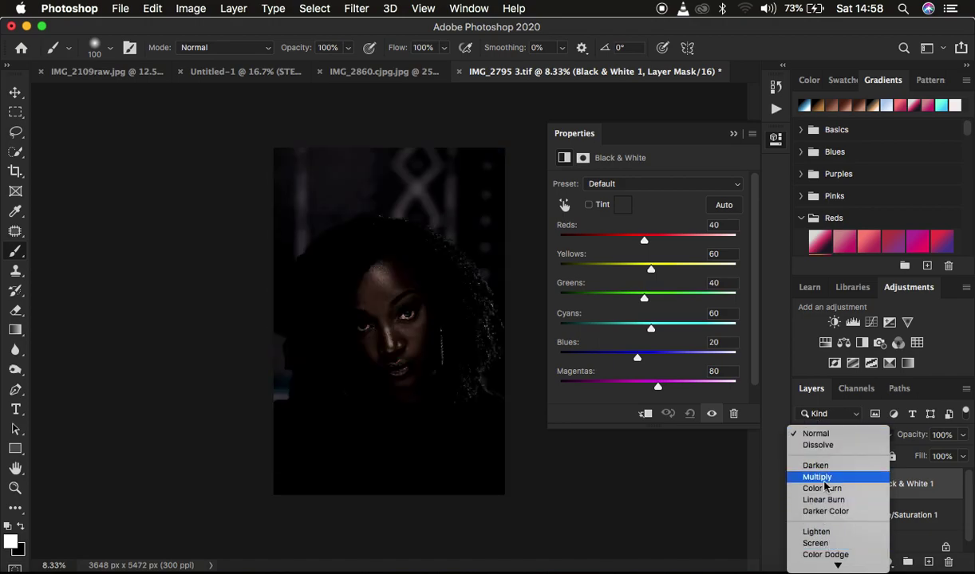
click(825, 481)
drag(908, 434, 840, 440)
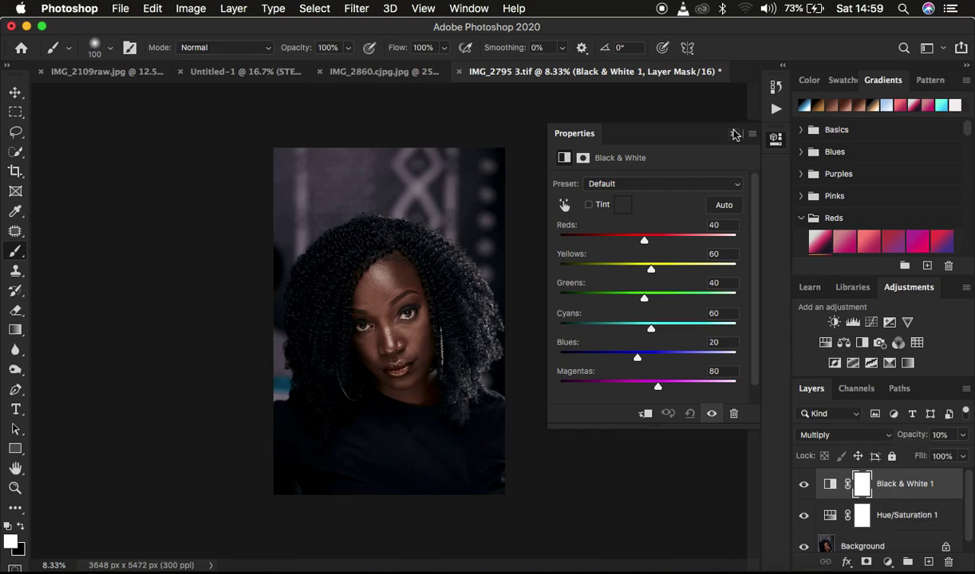
click(702, 129)
- Add a Selective Color layer: Blacks Black +2 and Yellow -3, Reds Yellow +1
click(888, 563)
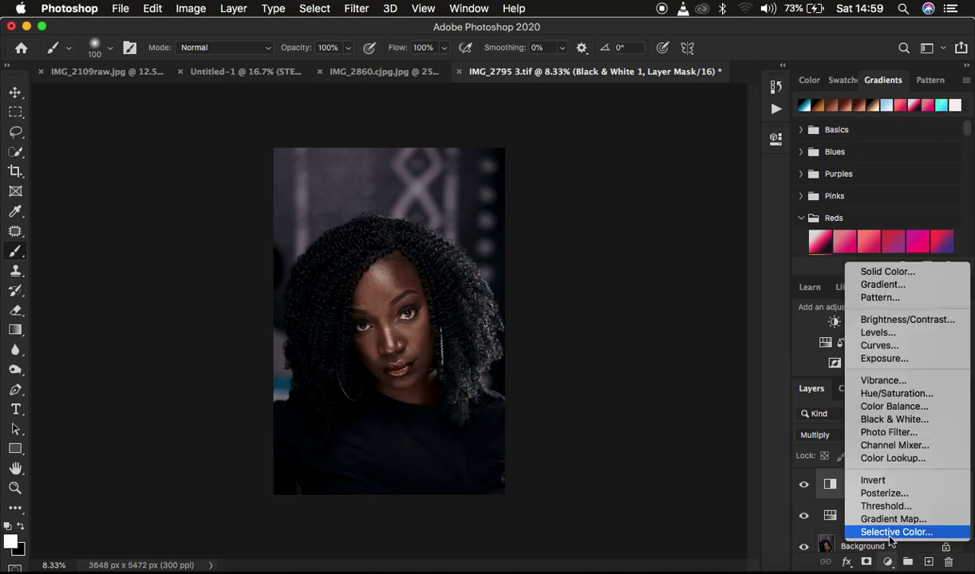
click(893, 532)
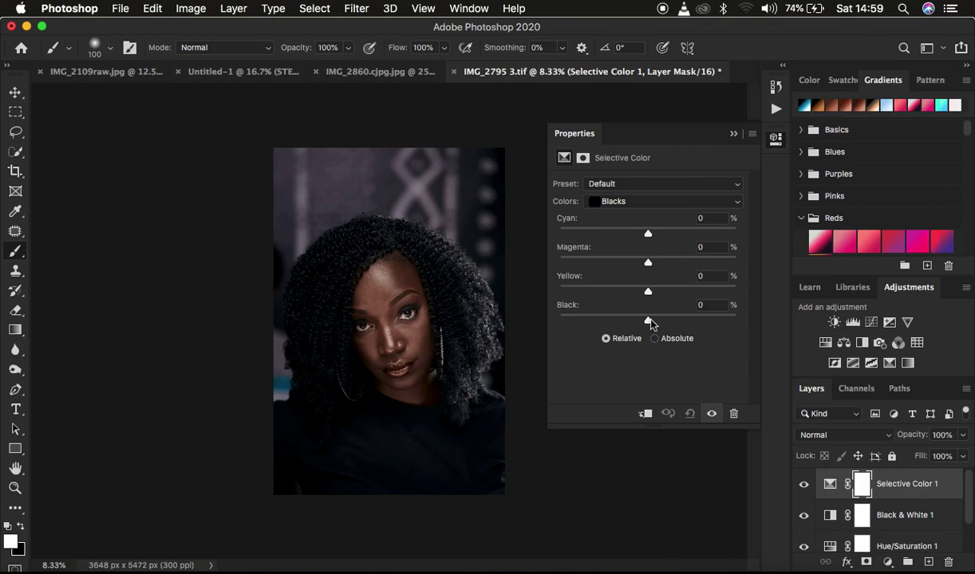
drag(649, 320, 646, 295)
click(642, 202)
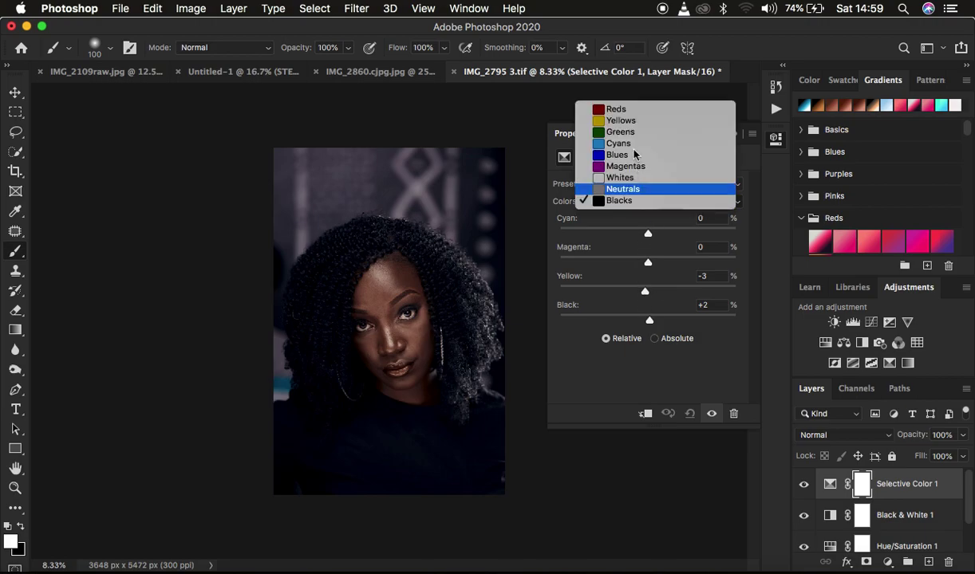
click(628, 110)
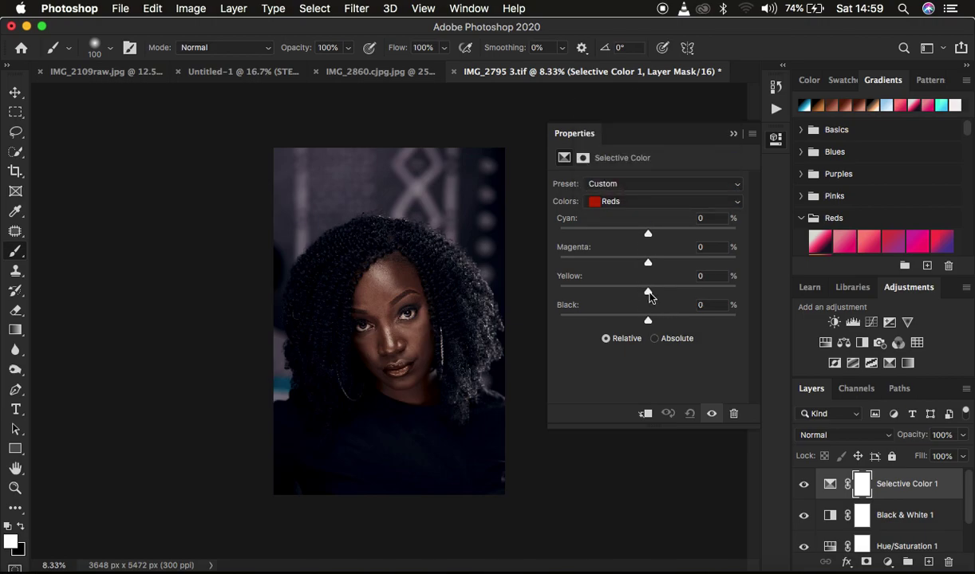
drag(648, 294, 650, 294)
click(732, 134)
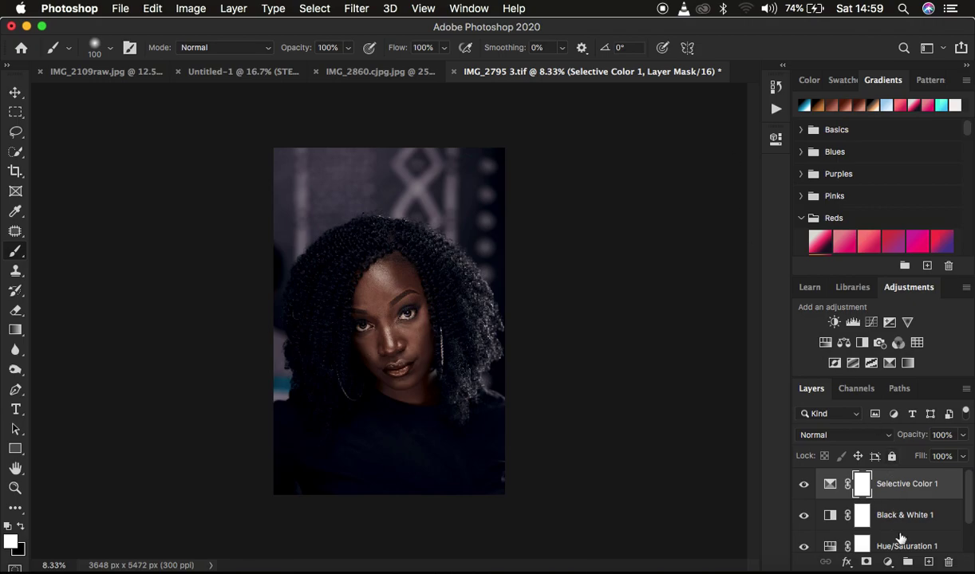
click(888, 562)
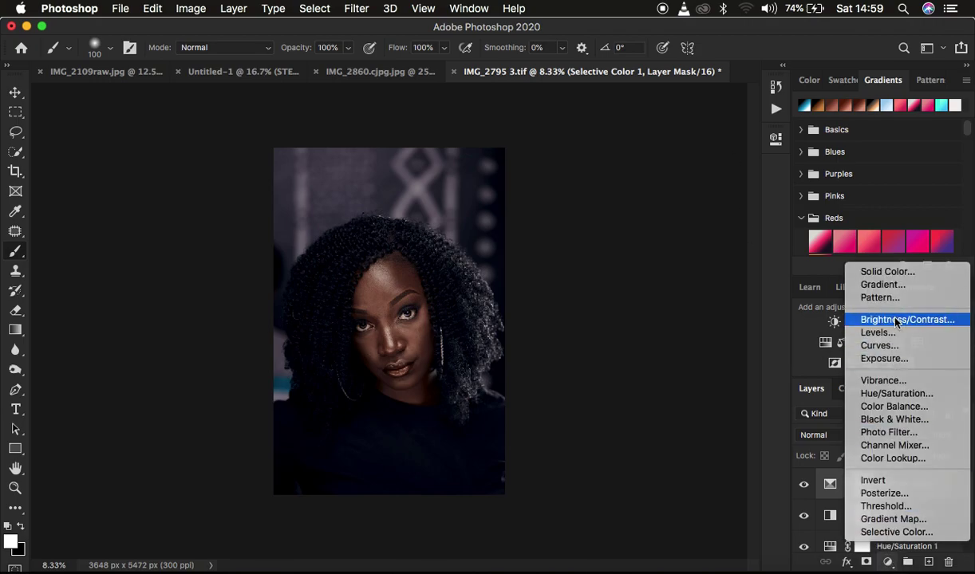
- Add a Brightness/Contrast adjustment layer with Contrast set to 6
click(850, 319)
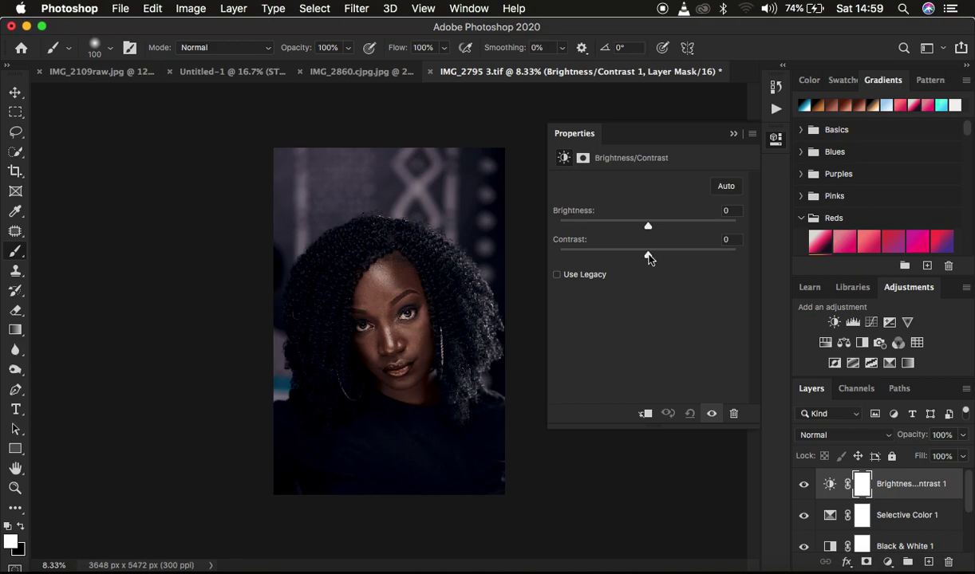
drag(648, 256, 652, 258)
click(733, 133)
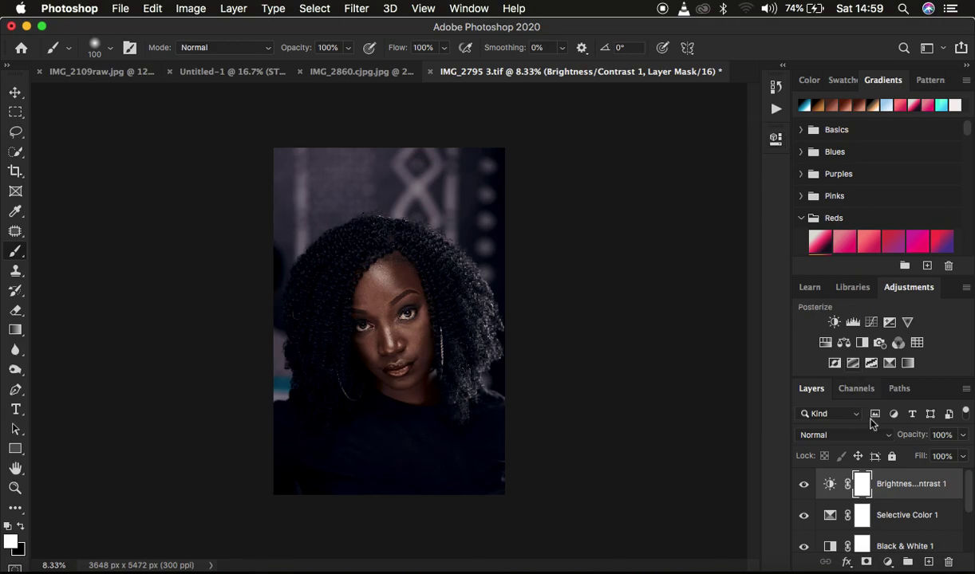
- Toggle between the original Background and the graded portrait to compare them
scroll(899, 508, down, 3)
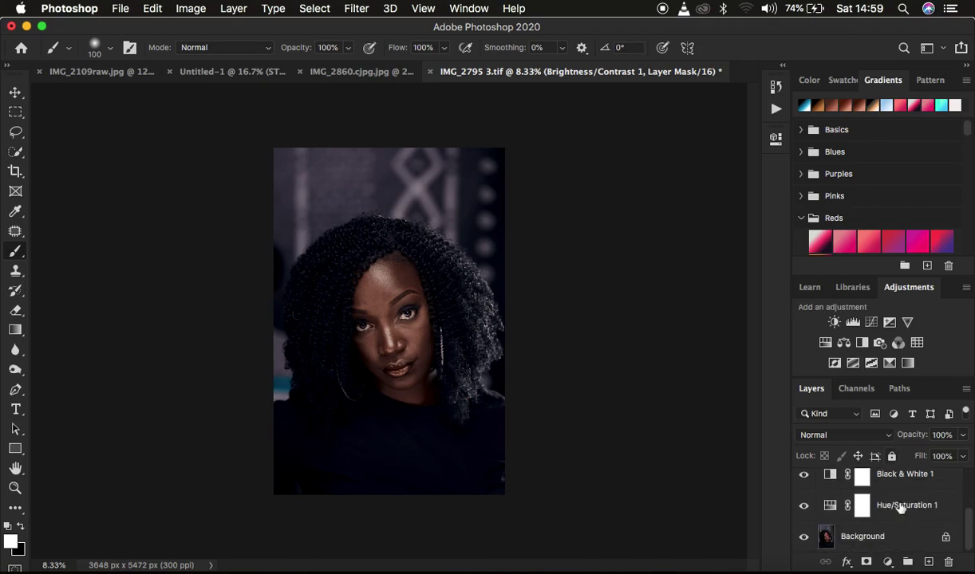
alt+click(804, 538)
alt+click(804, 538)
alt+click(803, 538)
alt+click(804, 538)
alt+click(804, 538)
alt+click(804, 539)
alt+click(804, 538)
alt+click(804, 539)
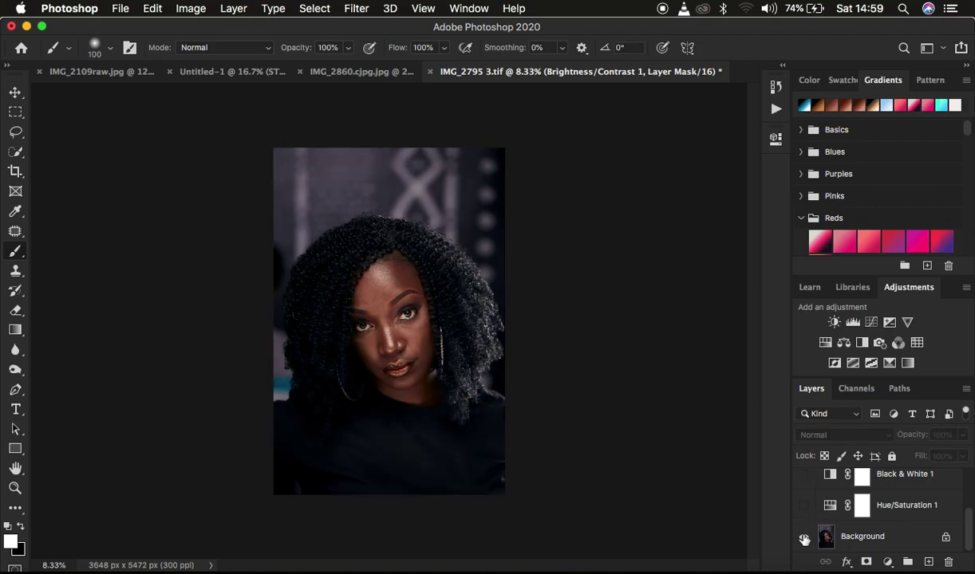
alt+click(804, 539)
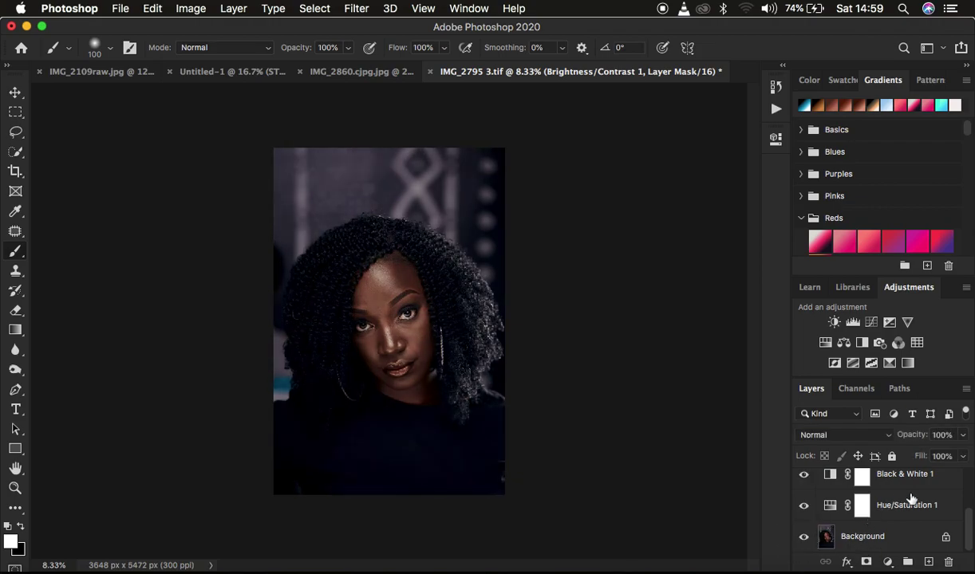
click(888, 562)
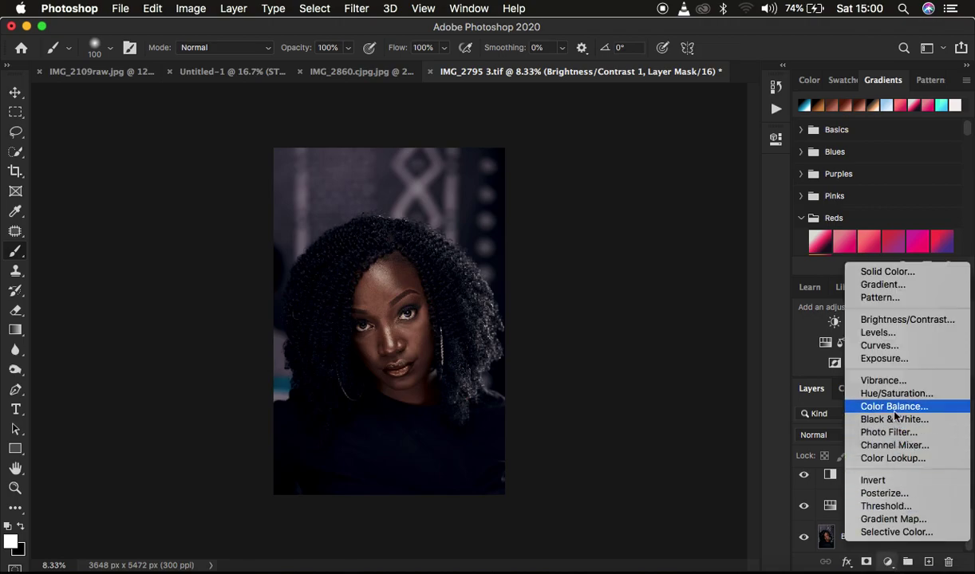
- Add a Color Balance layer with Highlights Magenta/Green at +4
key(Escape)
click(843, 343)
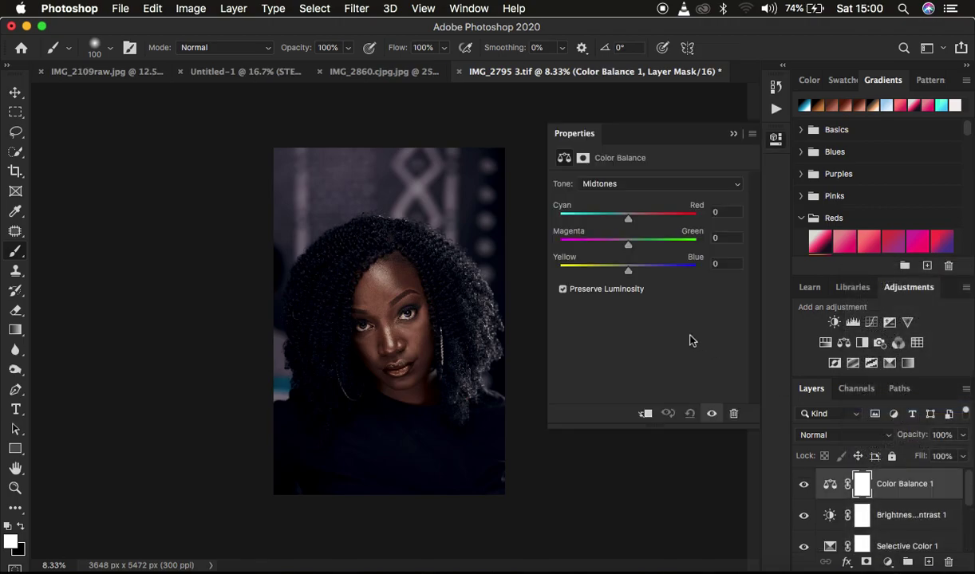
click(618, 191)
click(614, 197)
drag(629, 247, 630, 248)
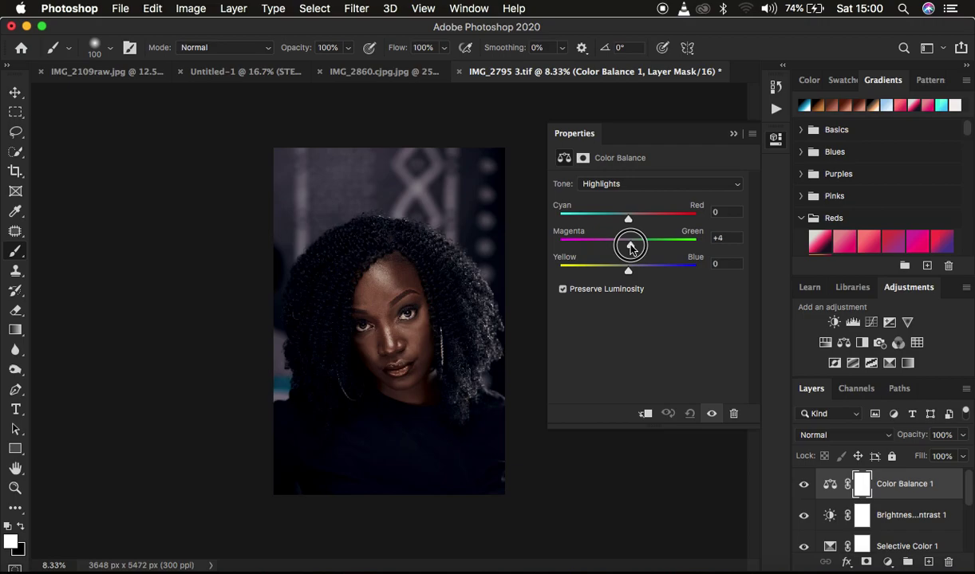
drag(631, 248, 631, 248)
- Set Shadows Cyan/Red −2, Magenta/Green +2, Yellow/Blue +2, and compare with Color Balance 1 toggled
click(634, 186)
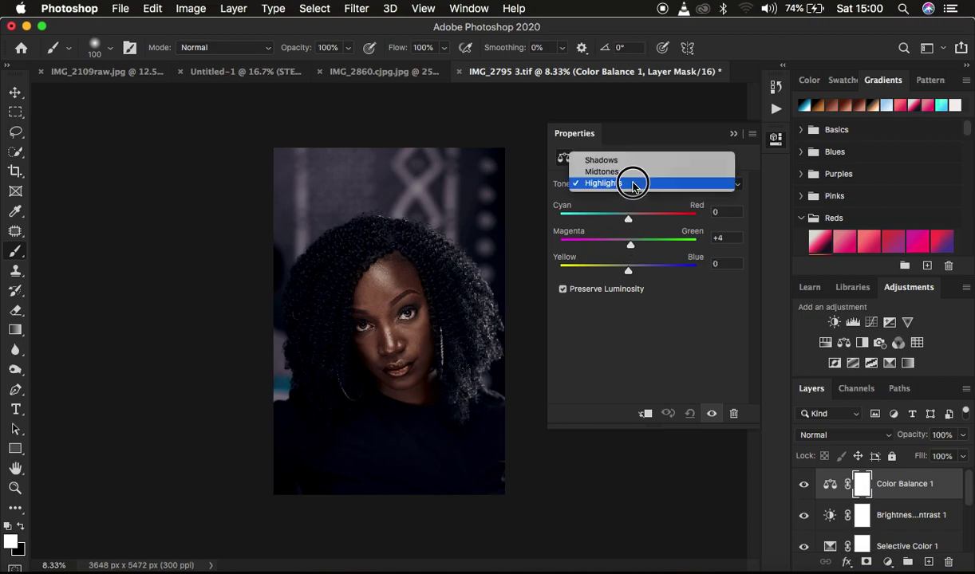
click(619, 160)
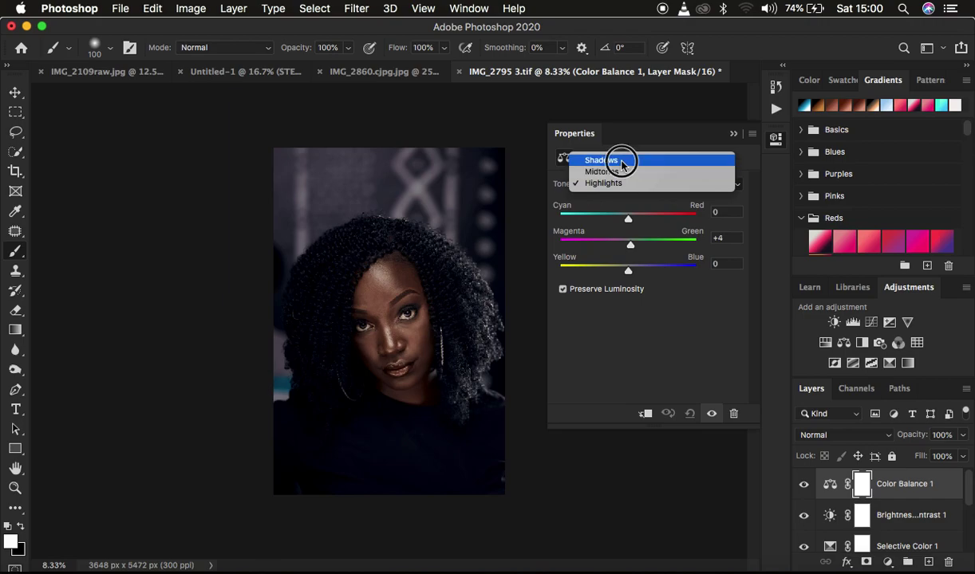
drag(629, 274, 627, 221)
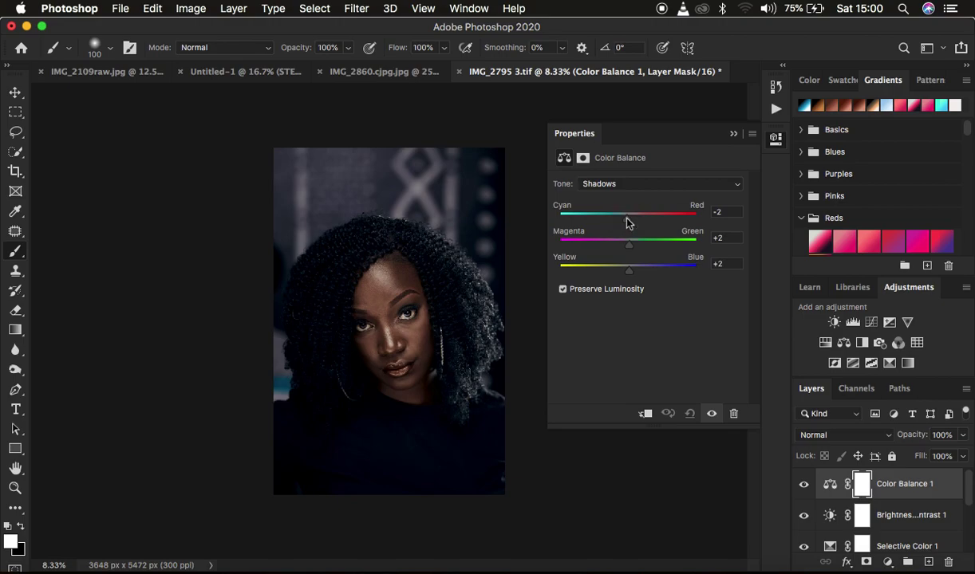
click(733, 133)
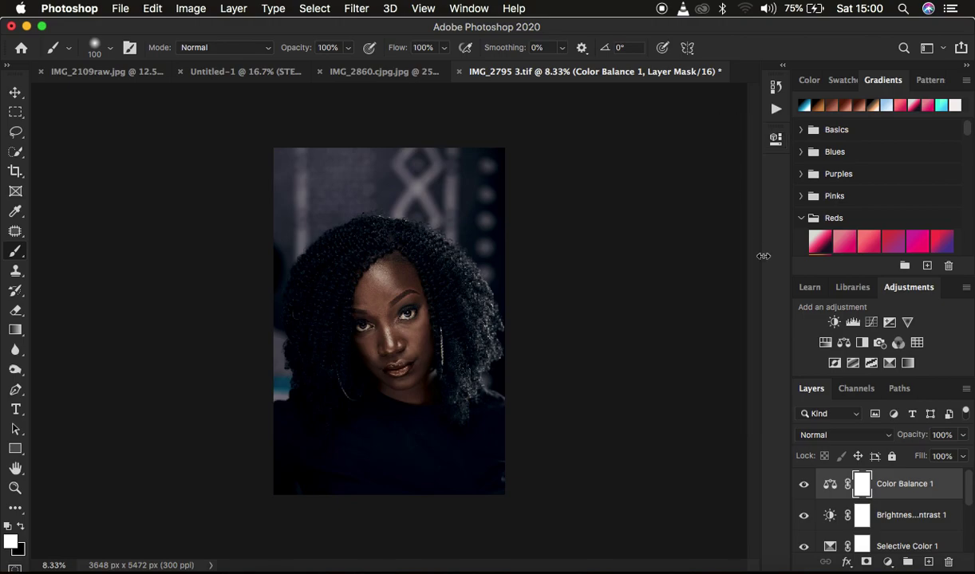
click(803, 485)
click(803, 485)
click(804, 485)
scroll(897, 514, down, 5)
scroll(902, 523, up, 5)
scroll(910, 522, down, 5)
scroll(916, 522, up, 5)
scroll(916, 521, down, 5)
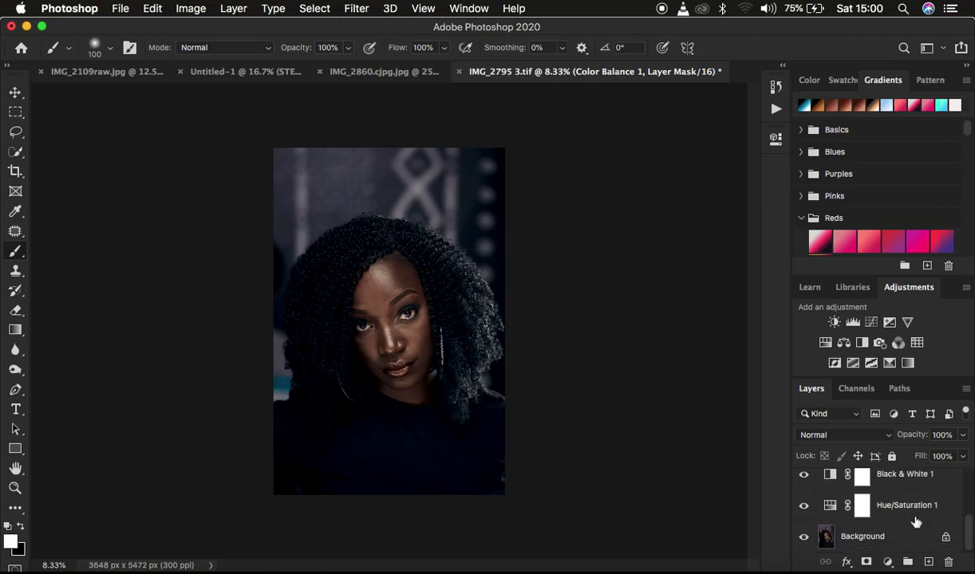
scroll(914, 500, up, 5)
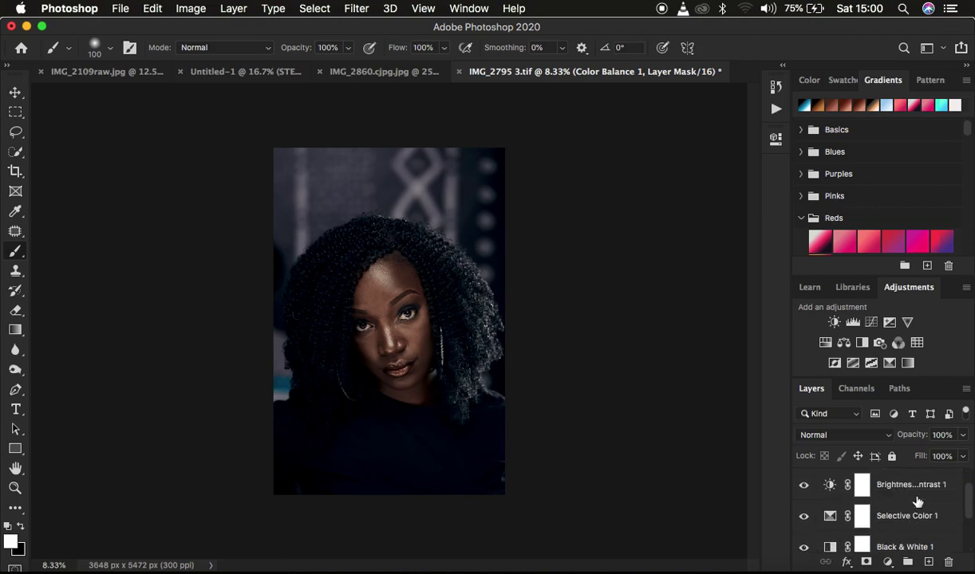
scroll(916, 502, down, 5)
scroll(917, 501, up, 5)
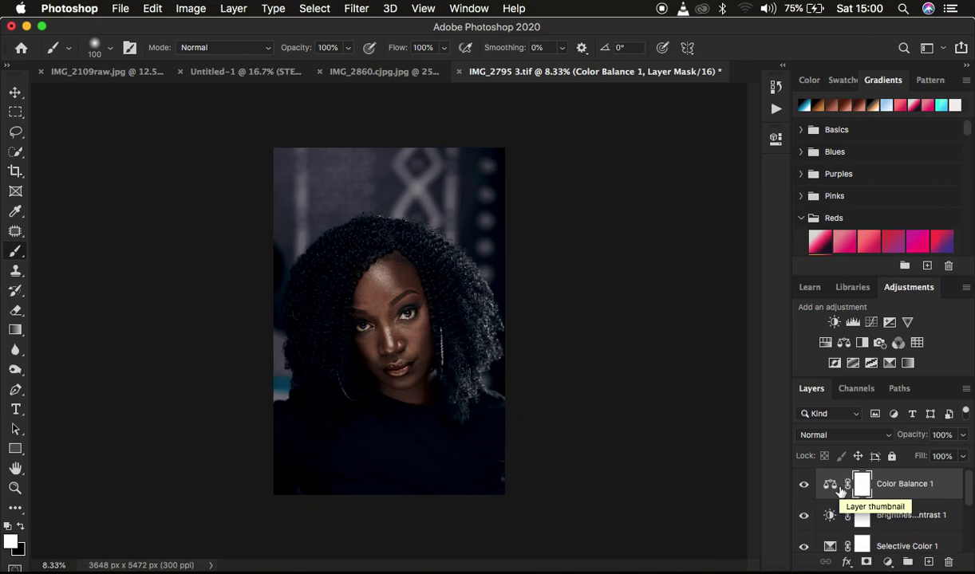
scroll(928, 493, down, 5)
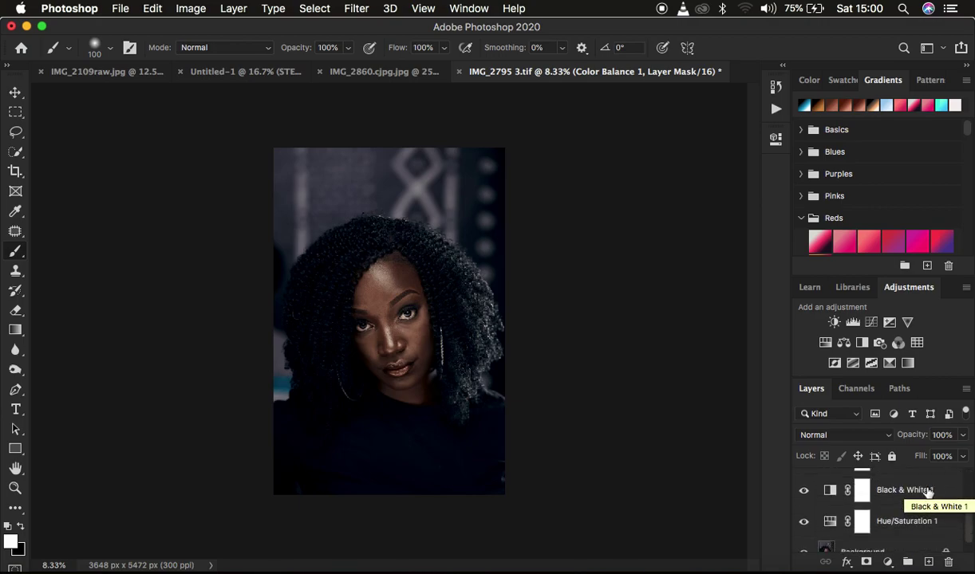
scroll(928, 493, up, 5)
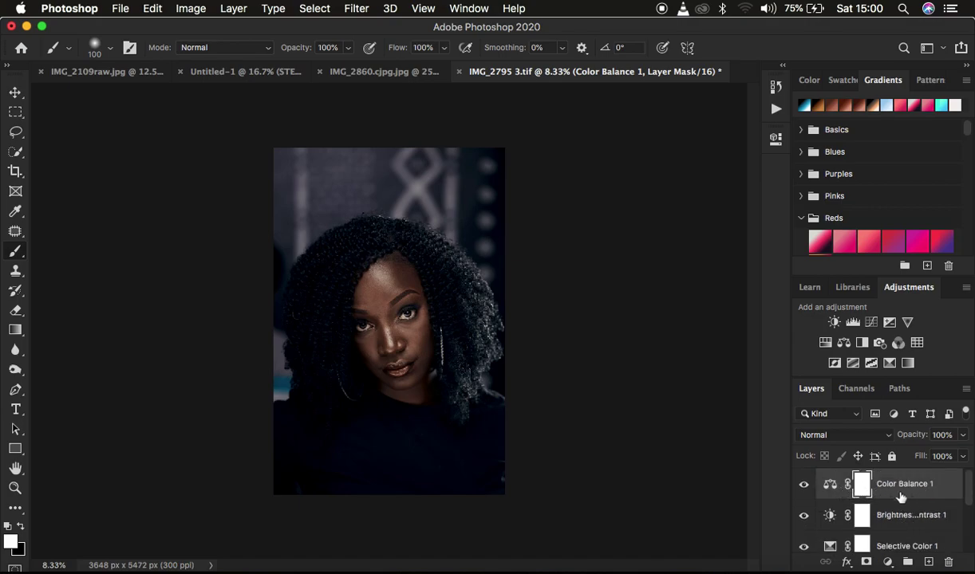
- Open File > Export > Color Lookup Tables
click(120, 9)
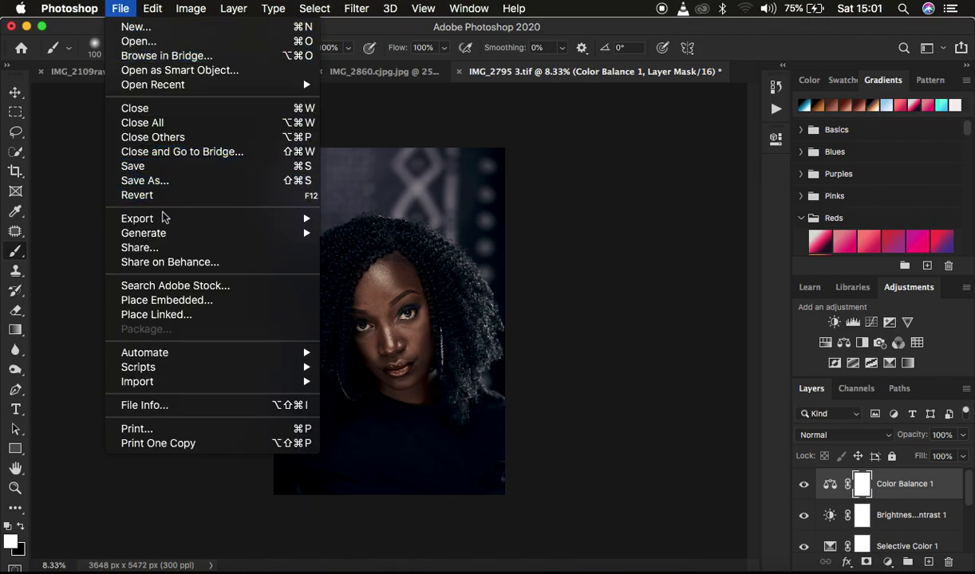
mouse_move(166, 222)
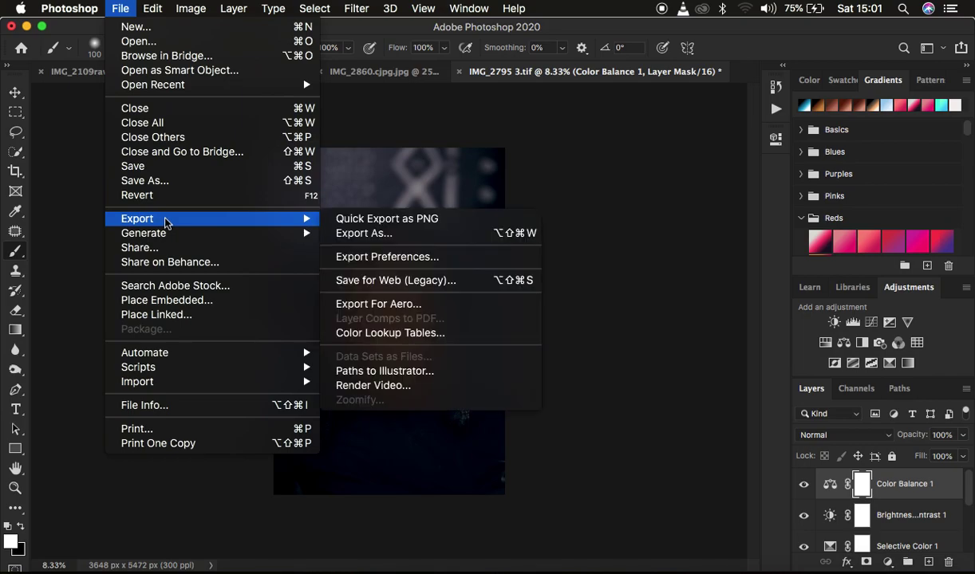
click(408, 334)
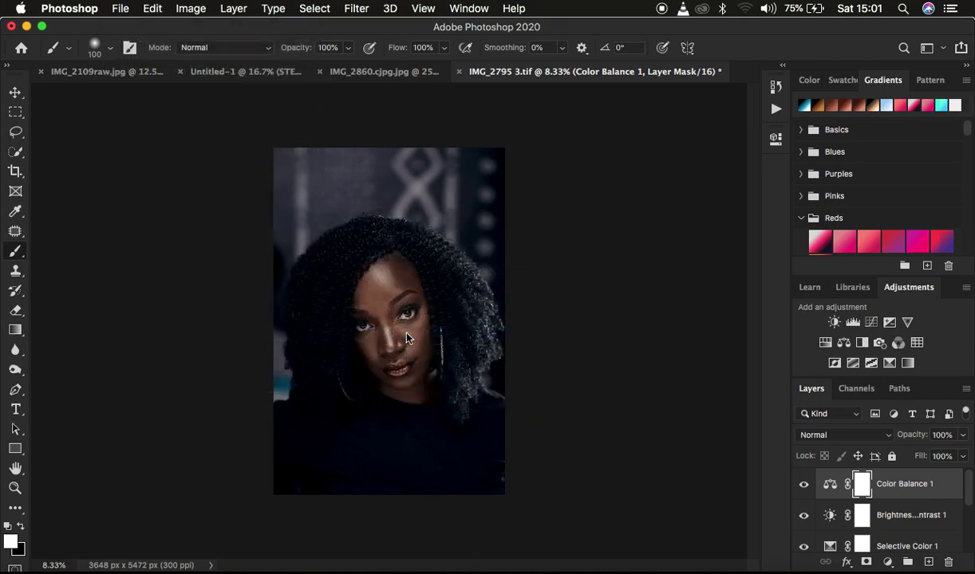
- Accept the CUBE-format export at Medium quality with 32 grid points
drag(487, 191, 601, 174)
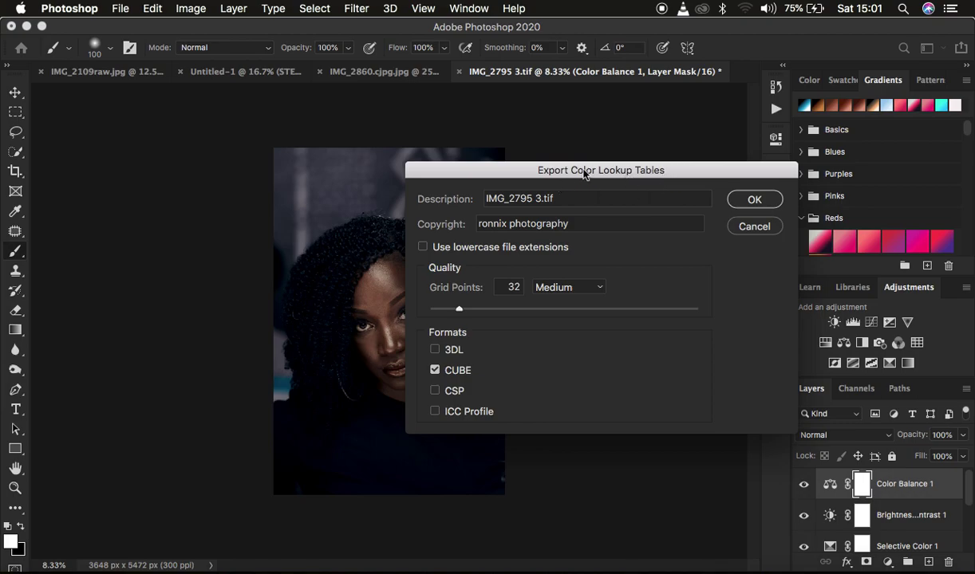
drag(600, 167, 605, 109)
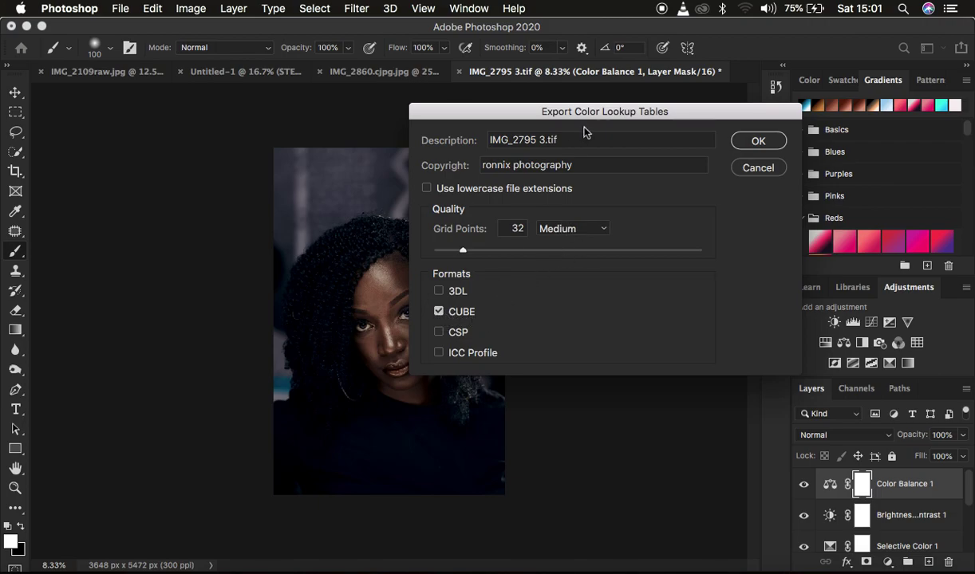
drag(583, 114, 641, 95)
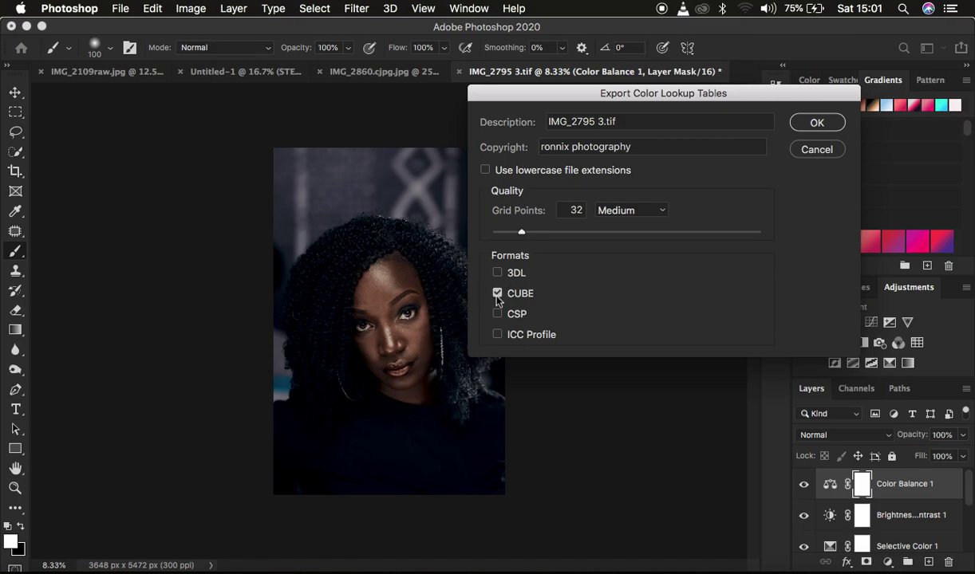
click(808, 129)
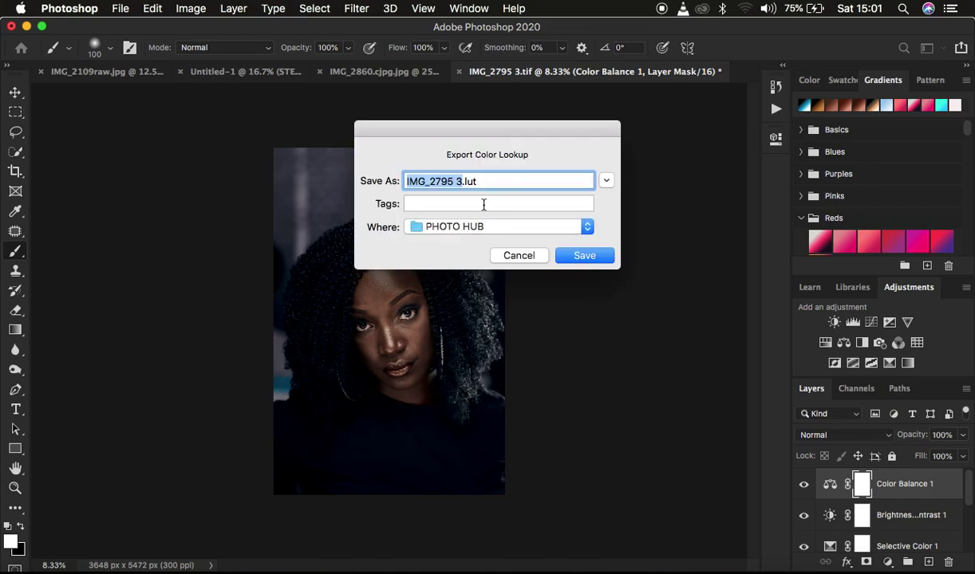
- Save the lookup table as sat.lut on the Desktop
drag(503, 136, 627, 134)
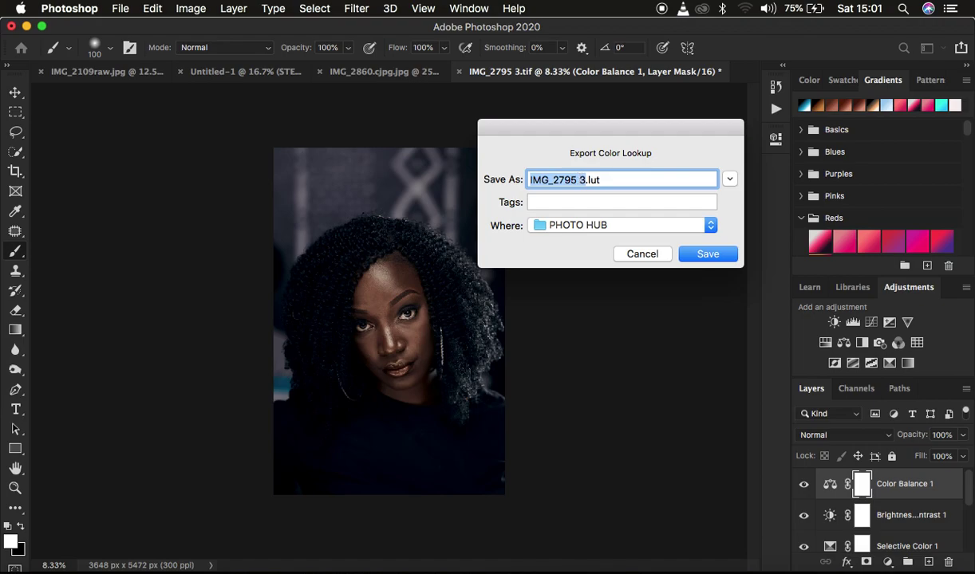
text(satu)
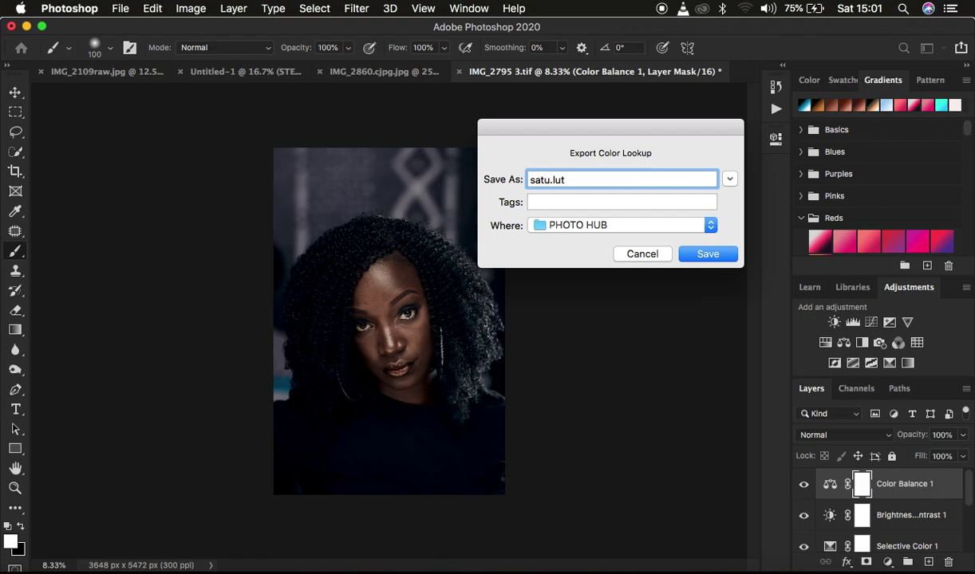
key(BackSpace)
click(618, 225)
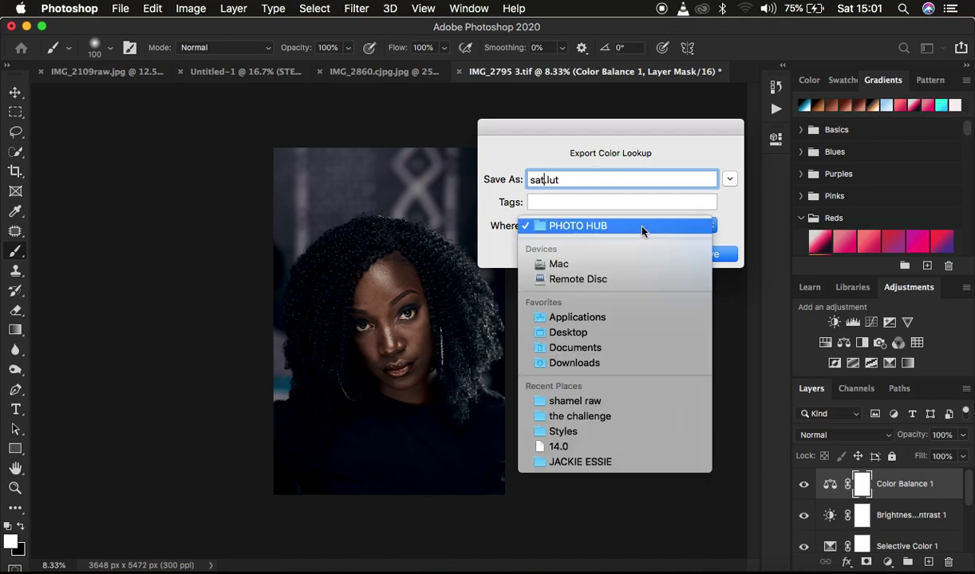
click(599, 338)
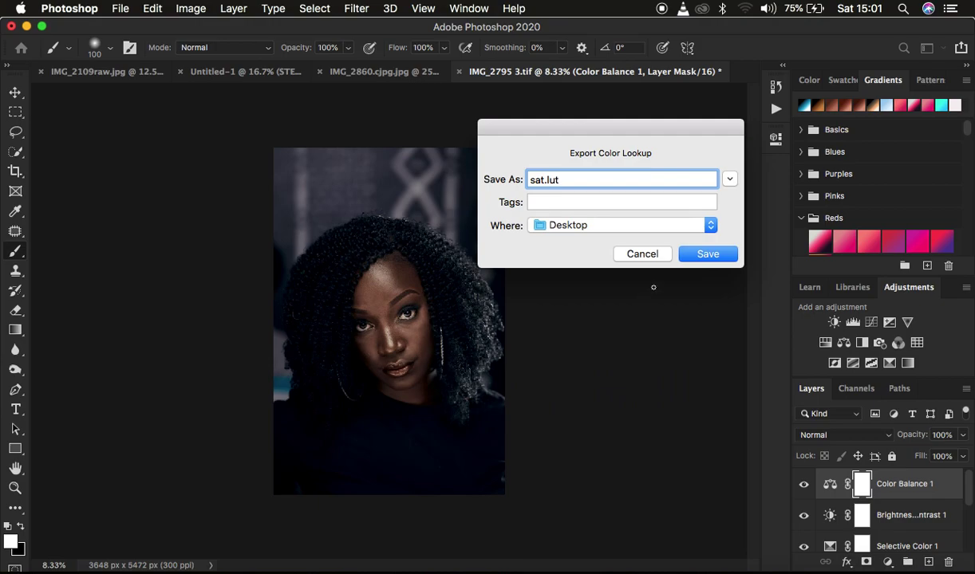
click(705, 255)
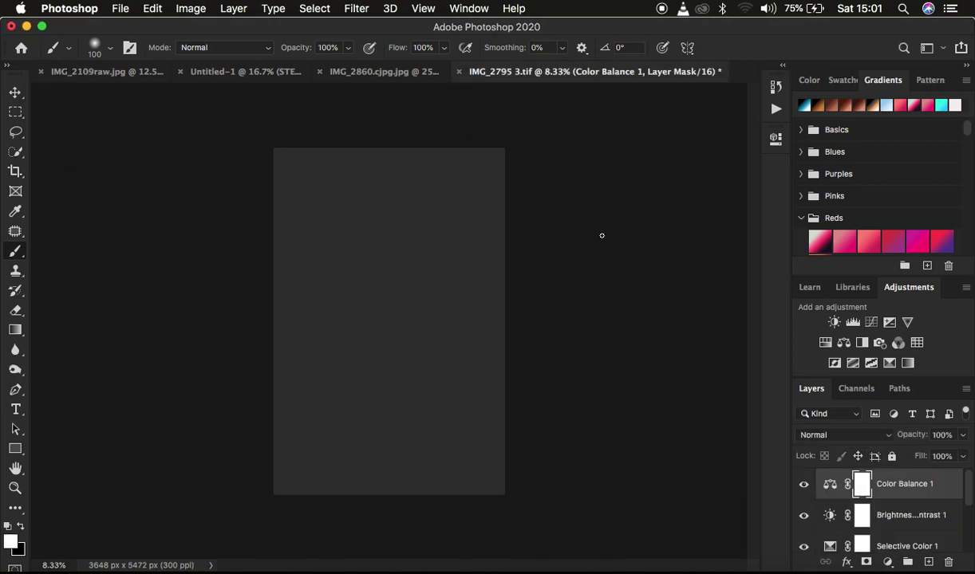
- Group the five adjustment layers into Group 1, hide it, and select Background
key(super+minus)
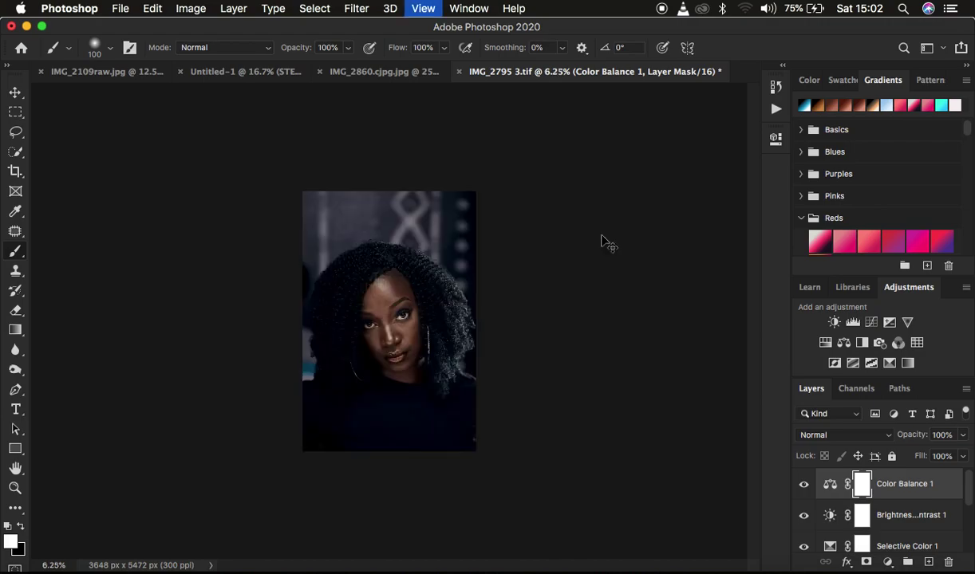
key(super+plus)
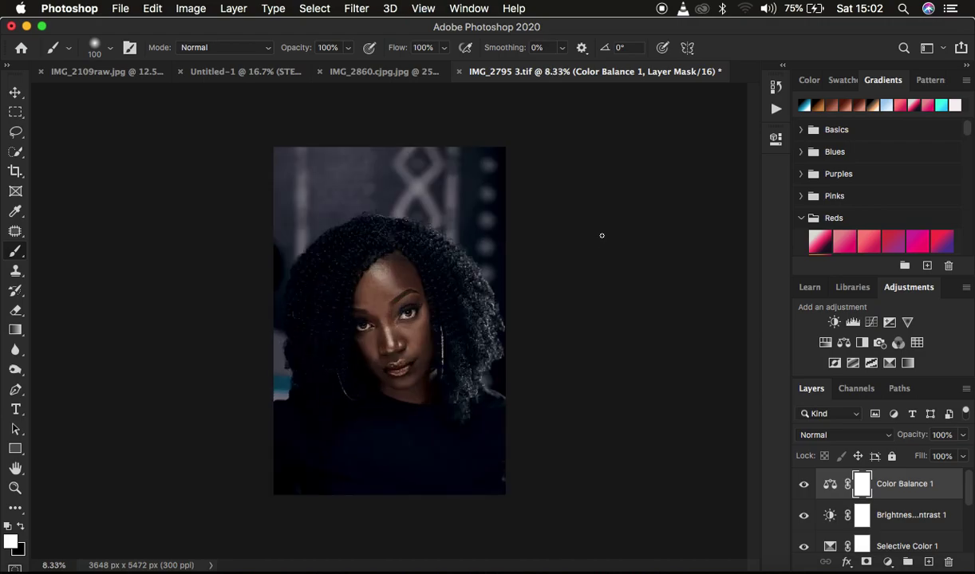
scroll(914, 520, down, 5)
shift+click(907, 508)
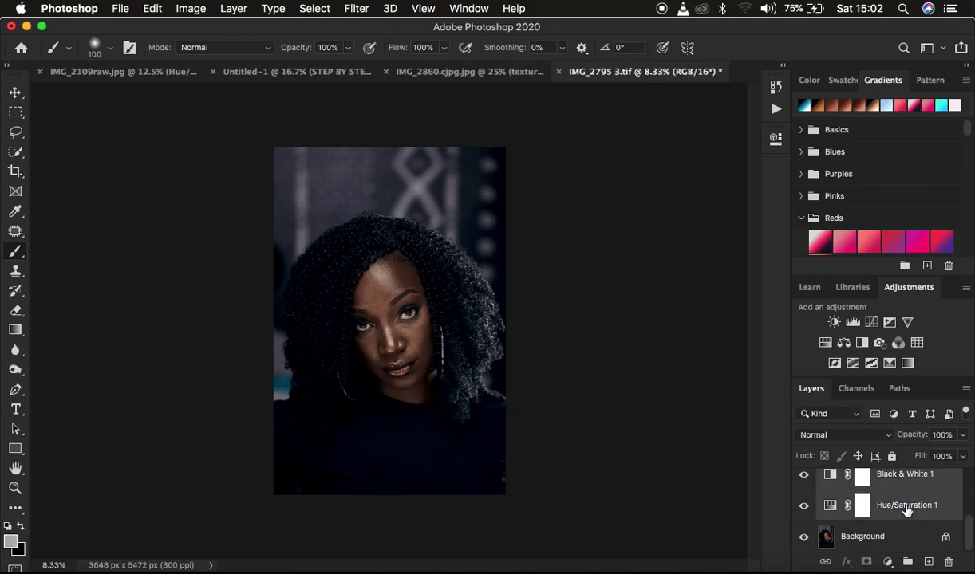
key(super+g)
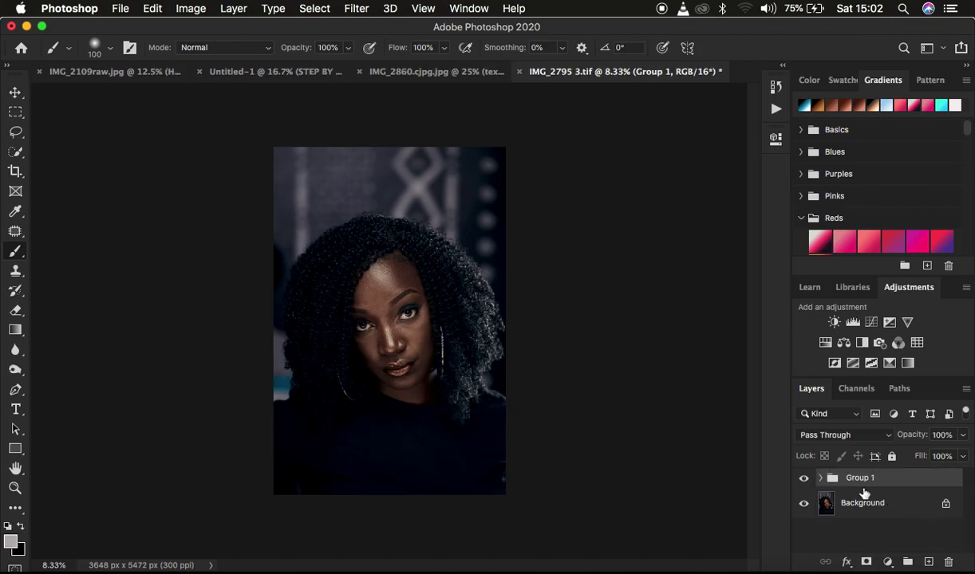
click(804, 480)
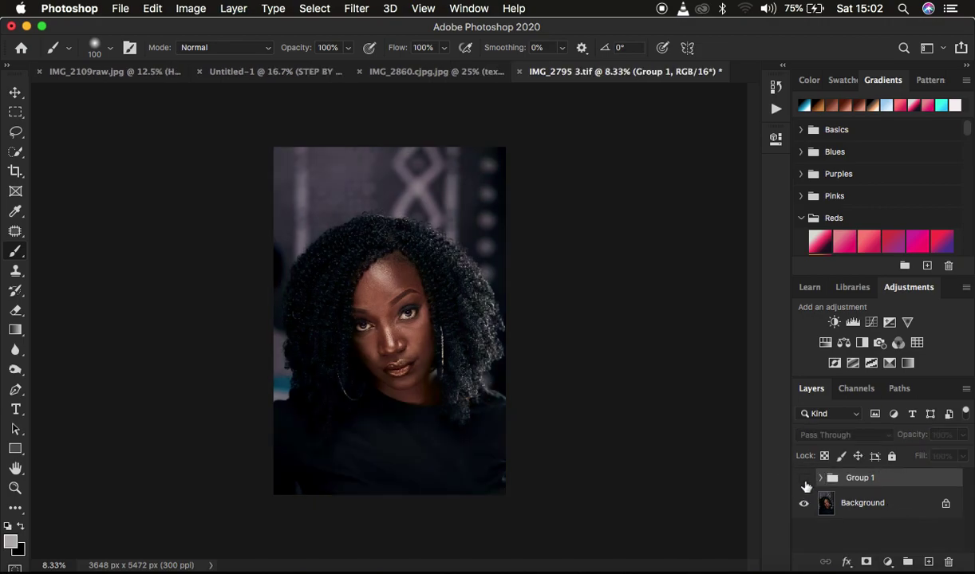
click(882, 506)
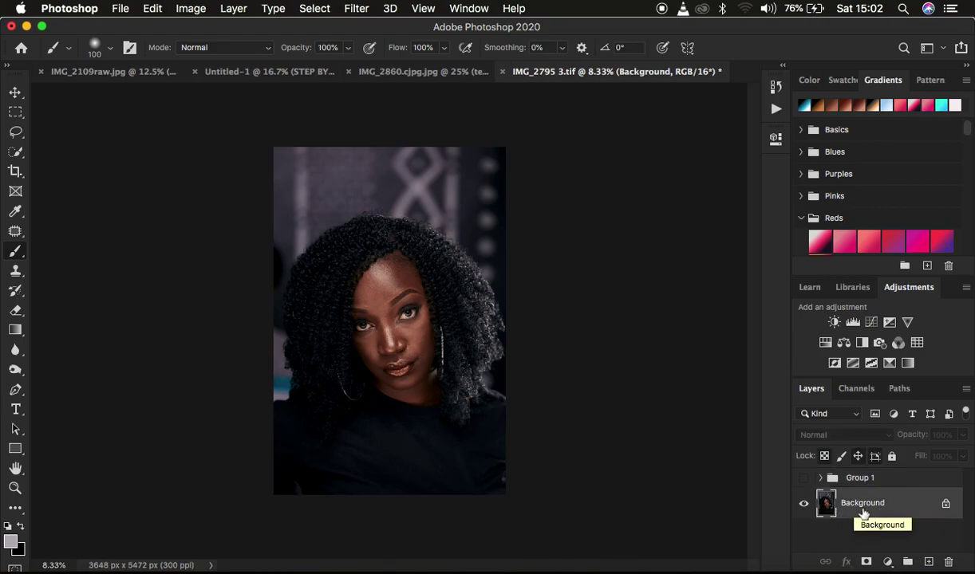
- Add a Color Lookup adjustment layer and load sat.CUBE from the Desktop as its 3D LUT
click(887, 563)
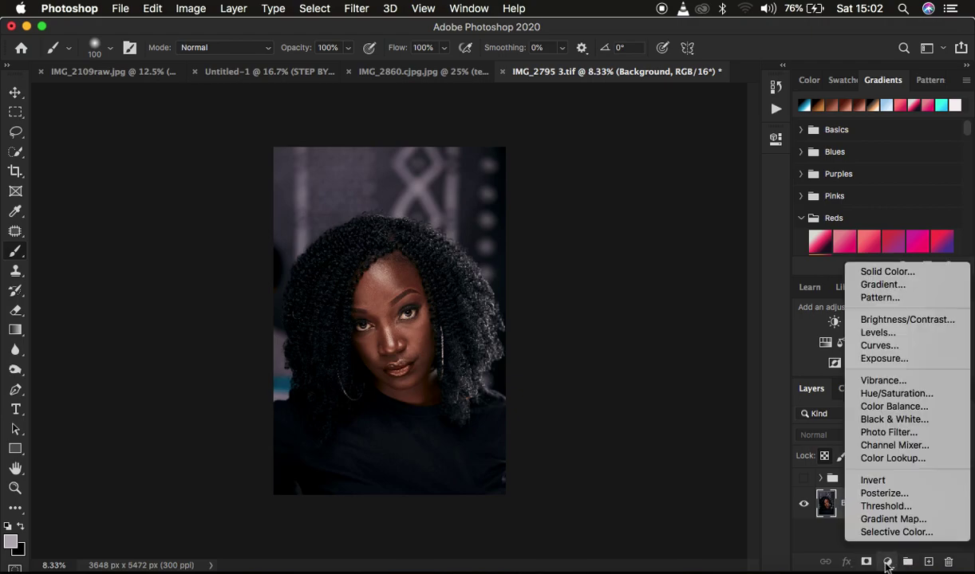
click(885, 458)
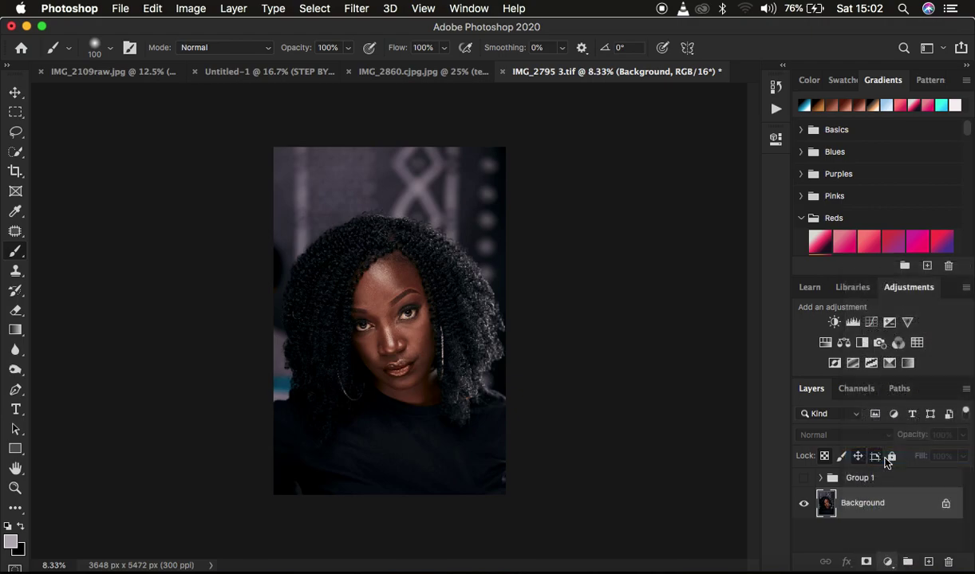
click(650, 185)
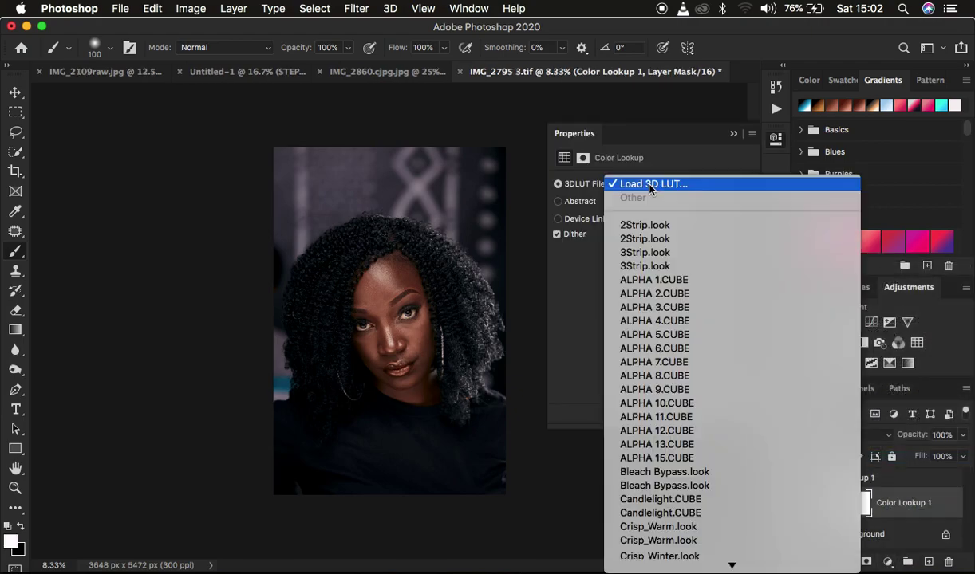
click(650, 184)
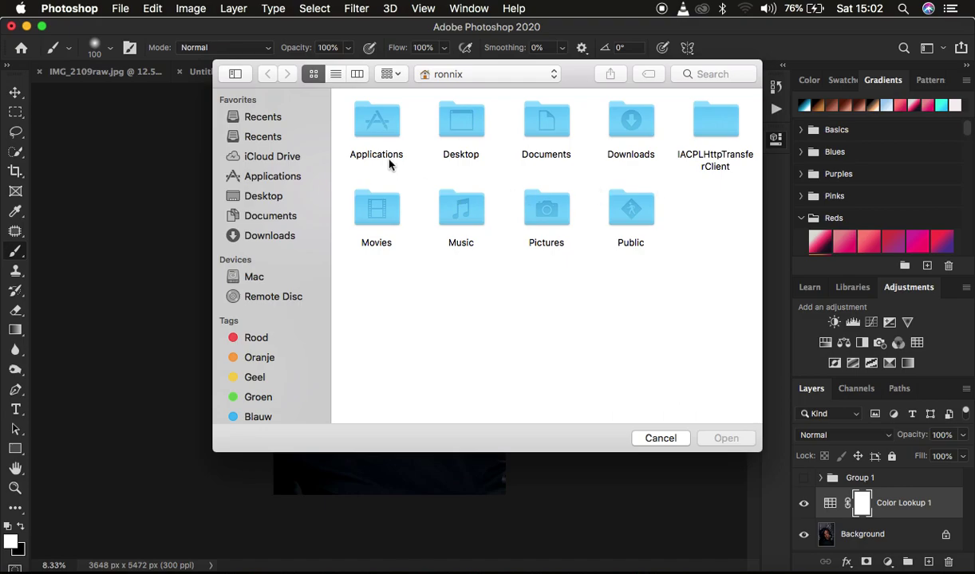
click(267, 196)
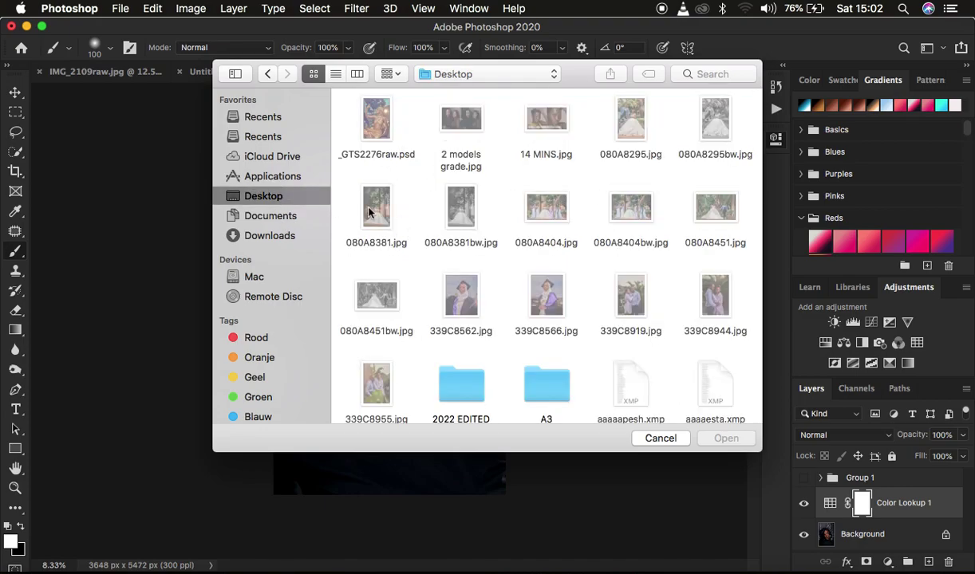
text(sat)
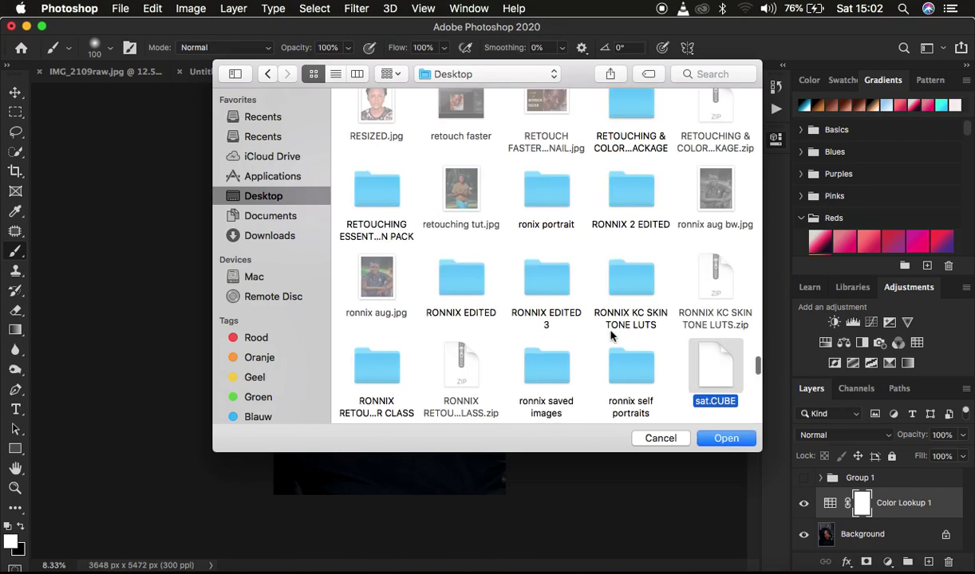
scroll(610, 335, down, 2)
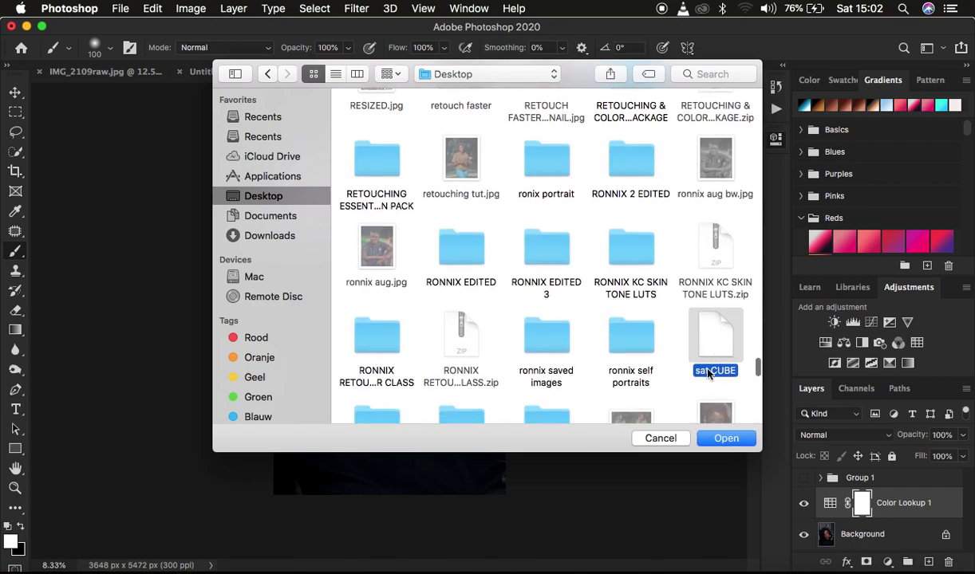
click(724, 438)
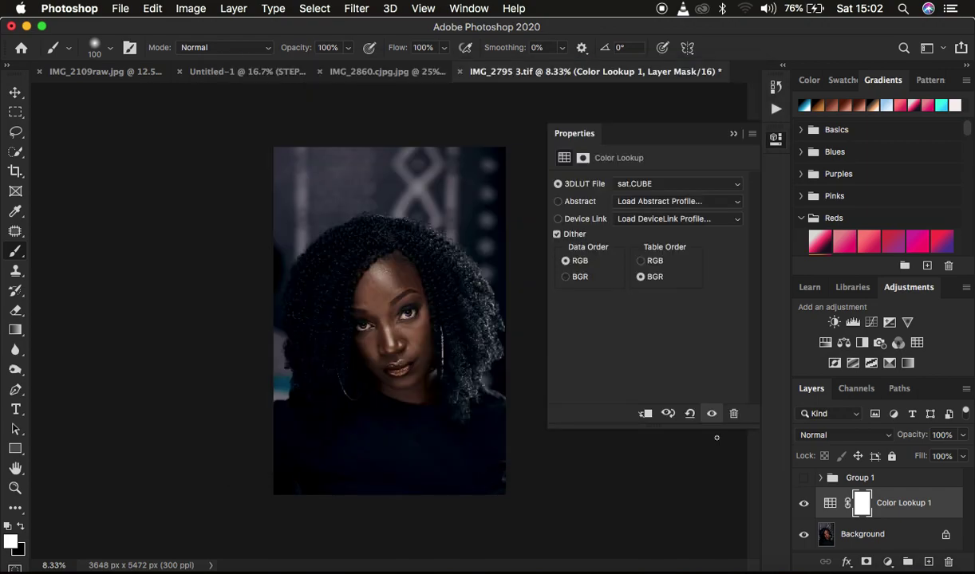
- Close the Color Lookup properties and toggle Color Lookup 1 off and on to compare
click(733, 133)
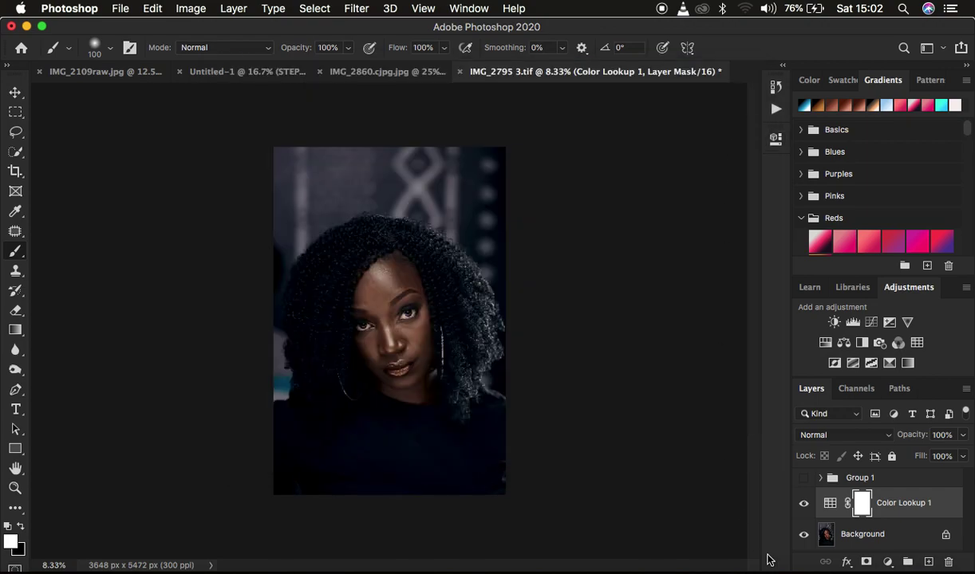
click(803, 504)
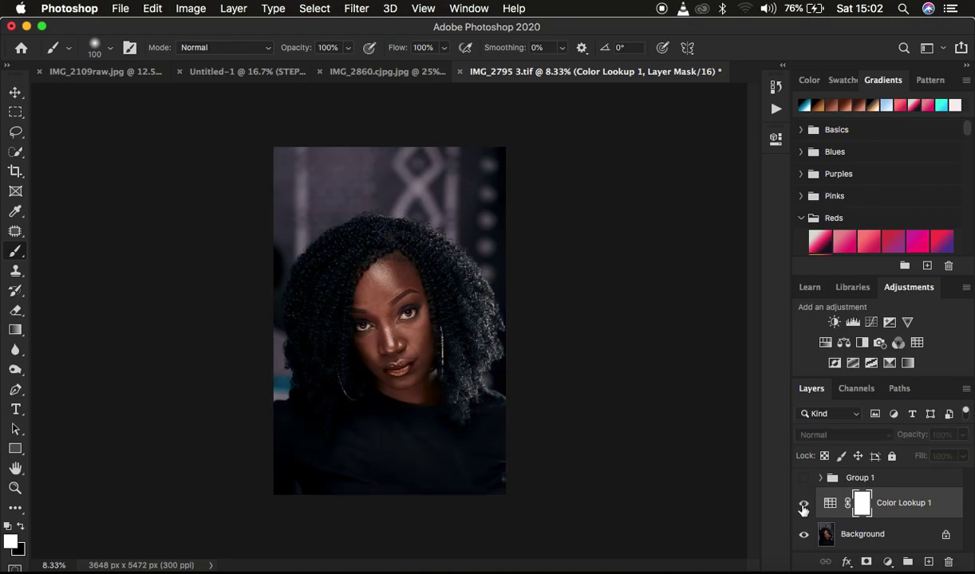
click(803, 505)
click(804, 506)
click(803, 505)
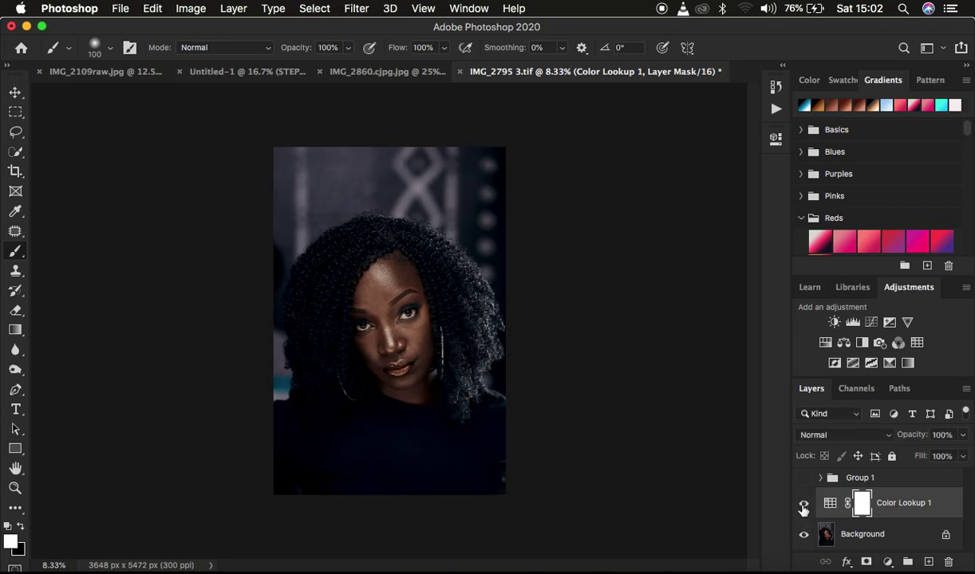
- Toggle Group 1's visibility on and off to compare its grade with the LUT
click(804, 478)
click(804, 478)
click(804, 478)
click(804, 477)
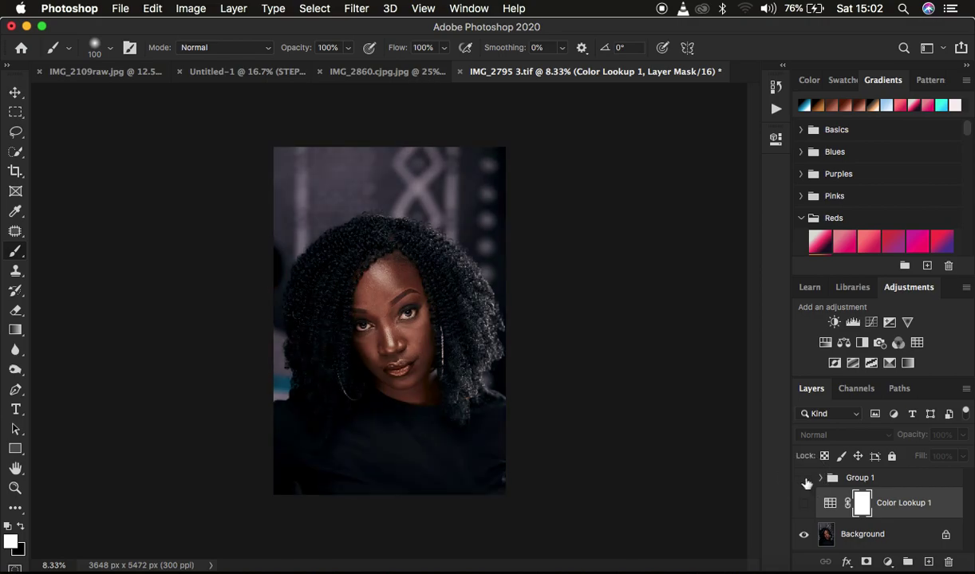
- Toggle Color Lookup 1 again, then lower its opacity to 78%
click(803, 502)
click(804, 502)
click(804, 505)
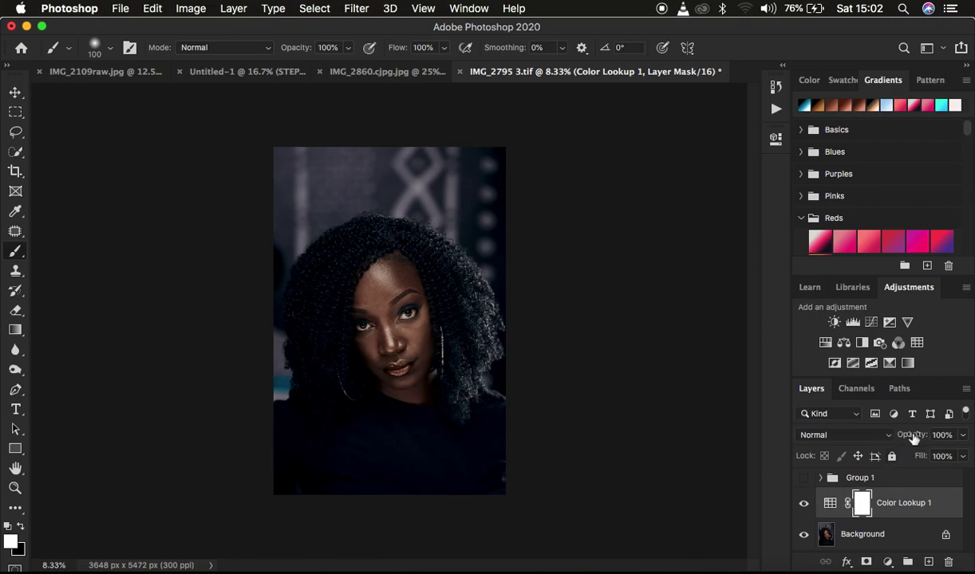
drag(913, 435, 895, 439)
- Hide and re-show Color Lookup 1 to compare the 78% opacity grade with the original
click(803, 504)
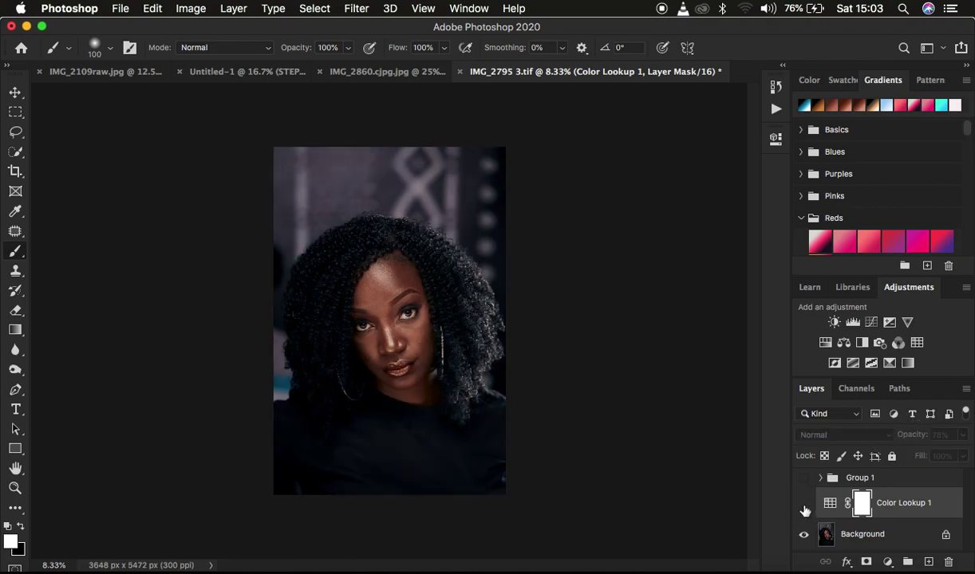
click(804, 504)
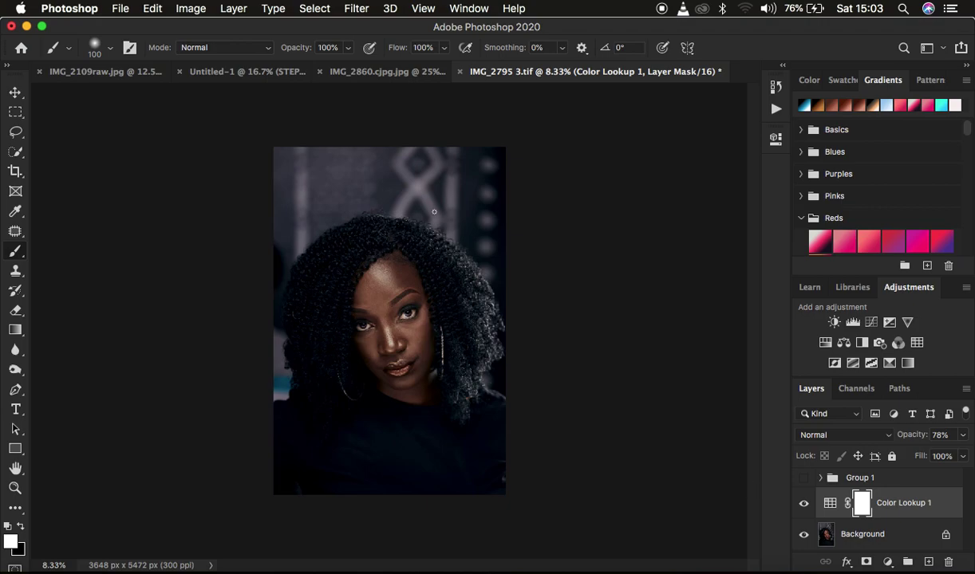